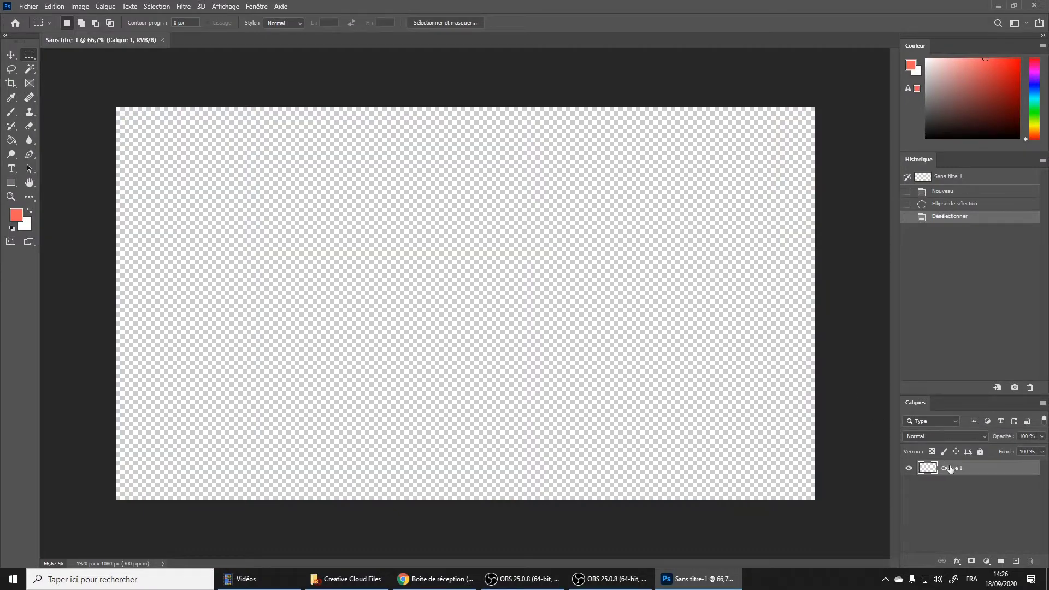
# Step: Switch to the Elliptical Marquee and drag an ellipse spanning most of the blank canvas
pyautogui.rightClick(30, 56)
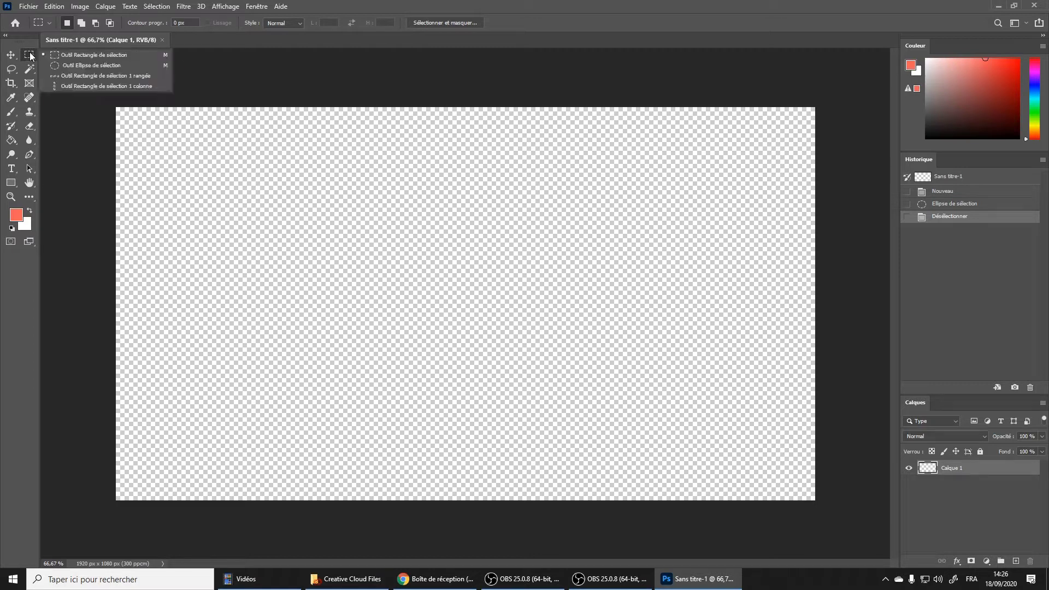
pyautogui.click(115, 67)
pyautogui.moveTo(152, 151); pyautogui.dragTo(780, 451)
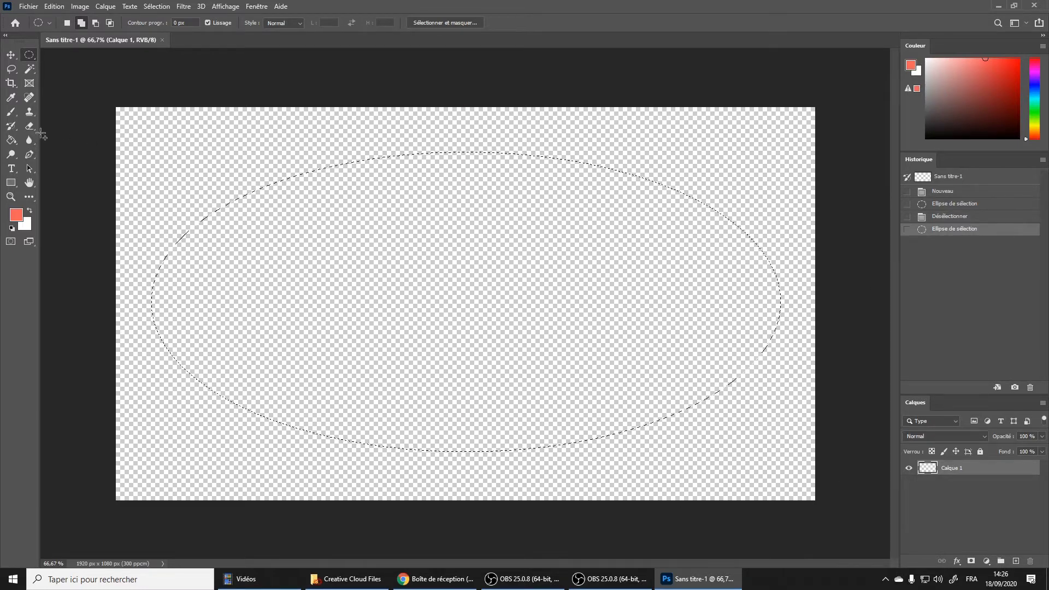
pyautogui.click(11, 140)
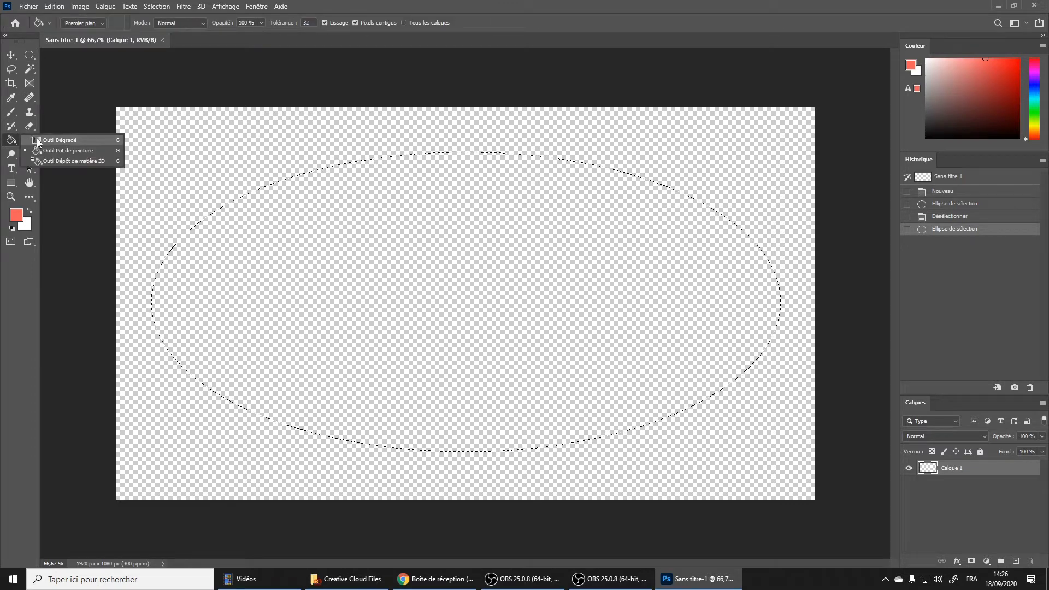
# Step: Fill the elliptical selection with solid salmon using the Paint Bucket tool
pyautogui.click(59, 140)
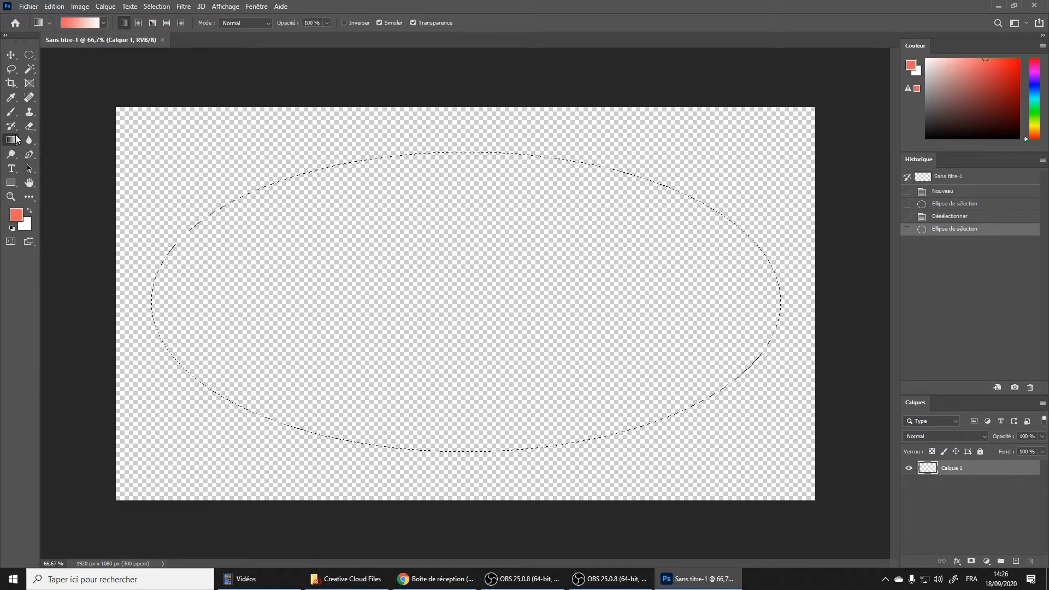
pyautogui.click(11, 141)
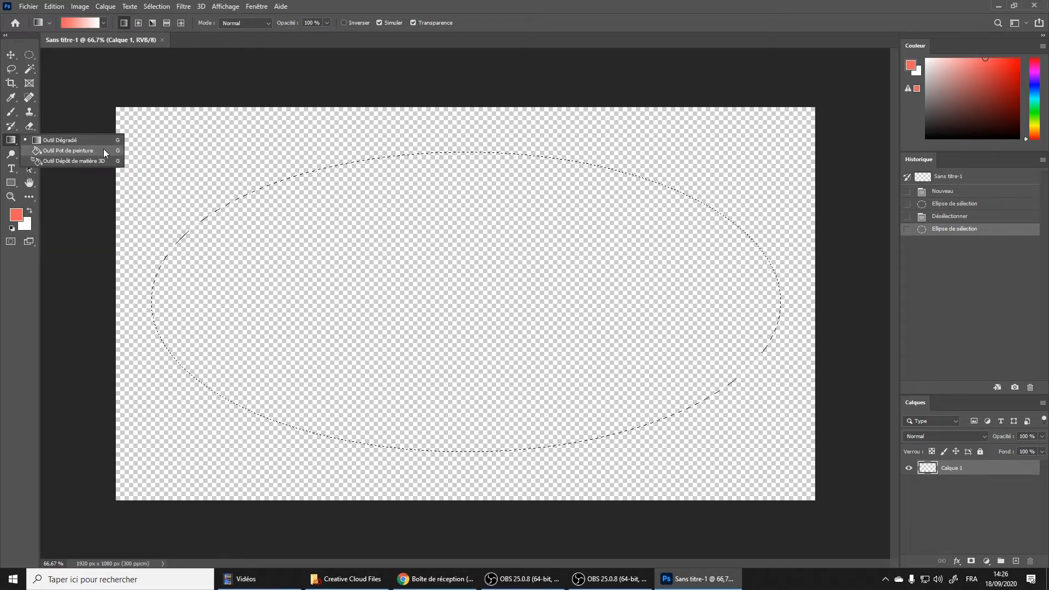
pyautogui.click(67, 151)
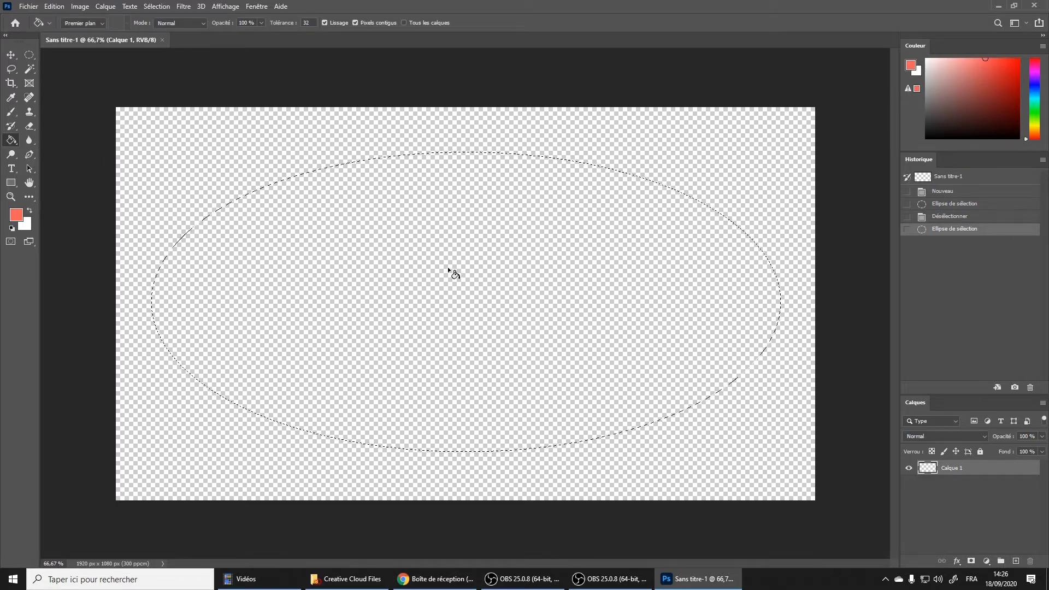
pyautogui.click(591, 275)
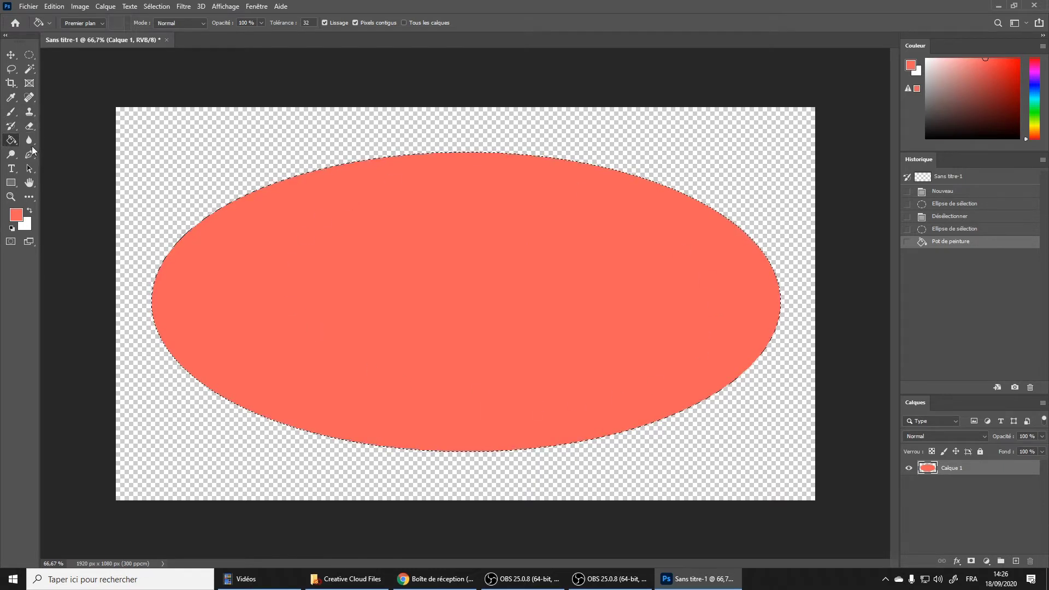
pyautogui.click(29, 211)
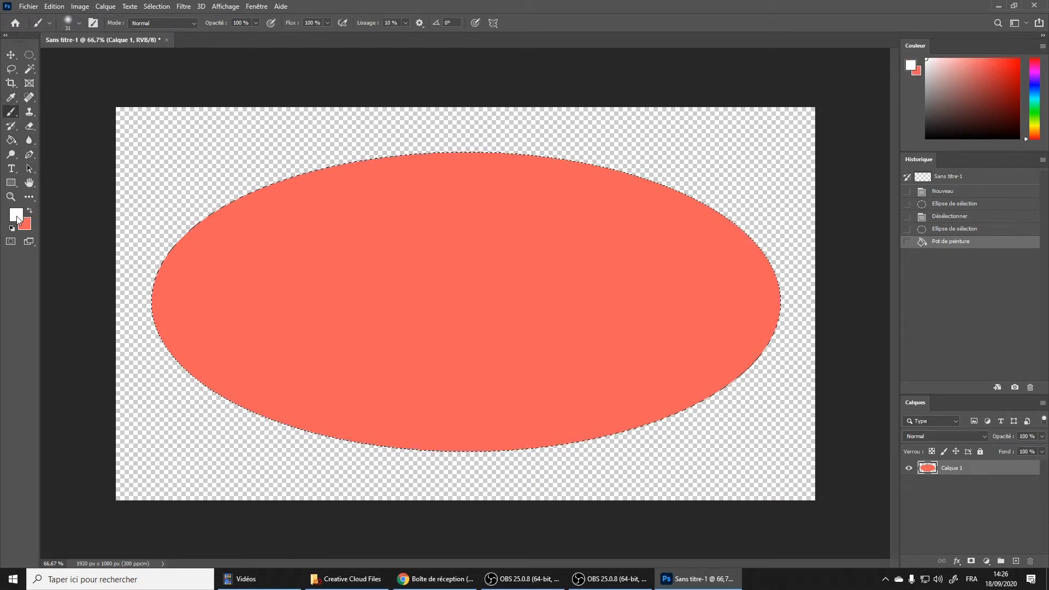
# Step: Set the foreground to black 000000 and brush a vertical stroke down the ellipse
pyautogui.write('000000')
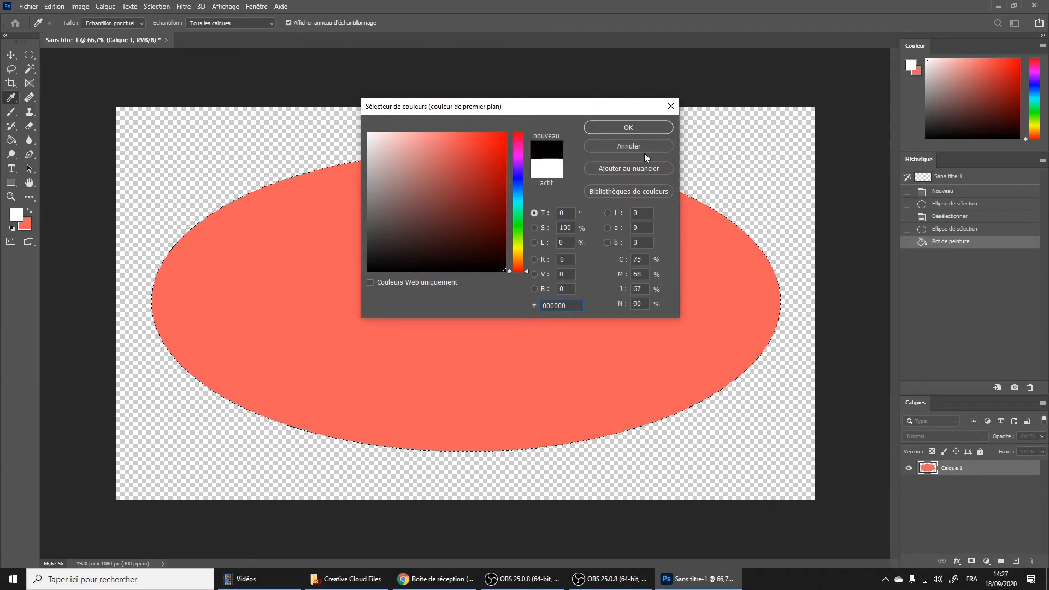
pyautogui.click(641, 129)
pyautogui.moveTo(482, 136); pyautogui.dragTo(471, 524)
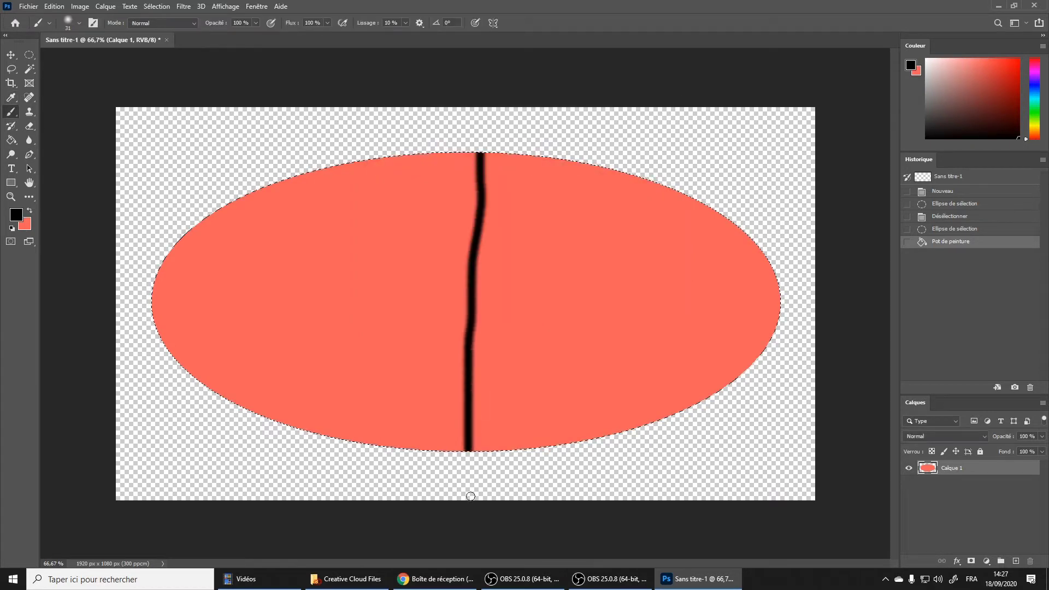
# Step: Make the foreground yellow and paint-bucket the ellipse's right half yellow
pyautogui.click(30, 211)
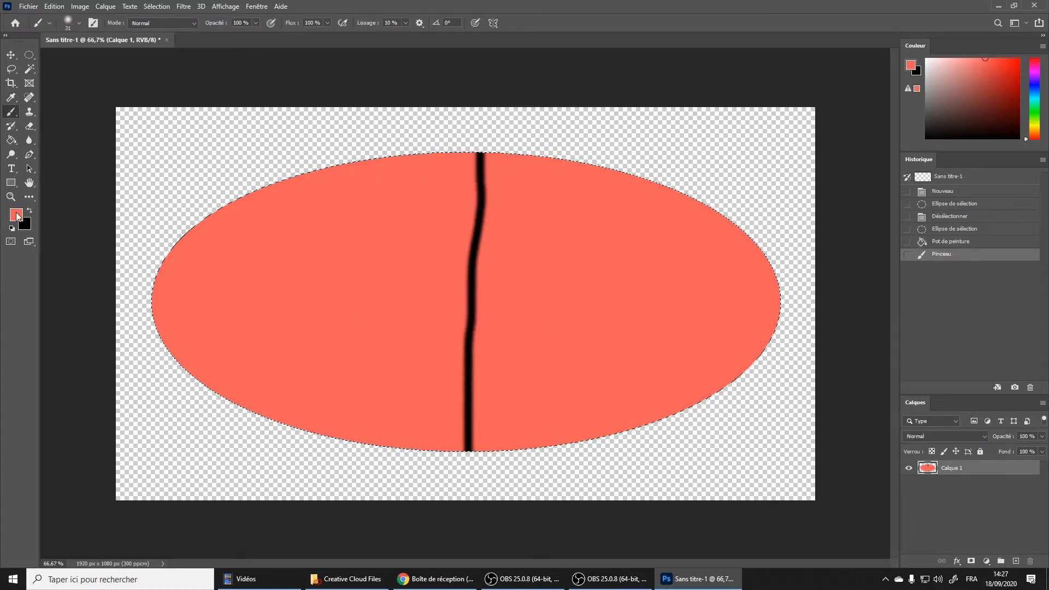
pyautogui.click(519, 247)
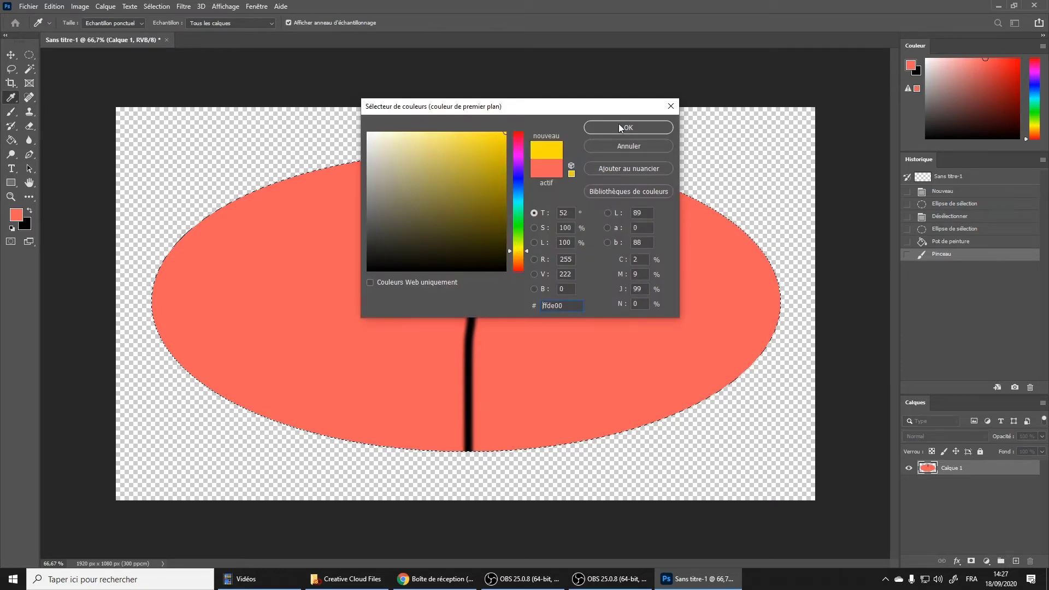
pyautogui.click(629, 127)
pyautogui.click(12, 140)
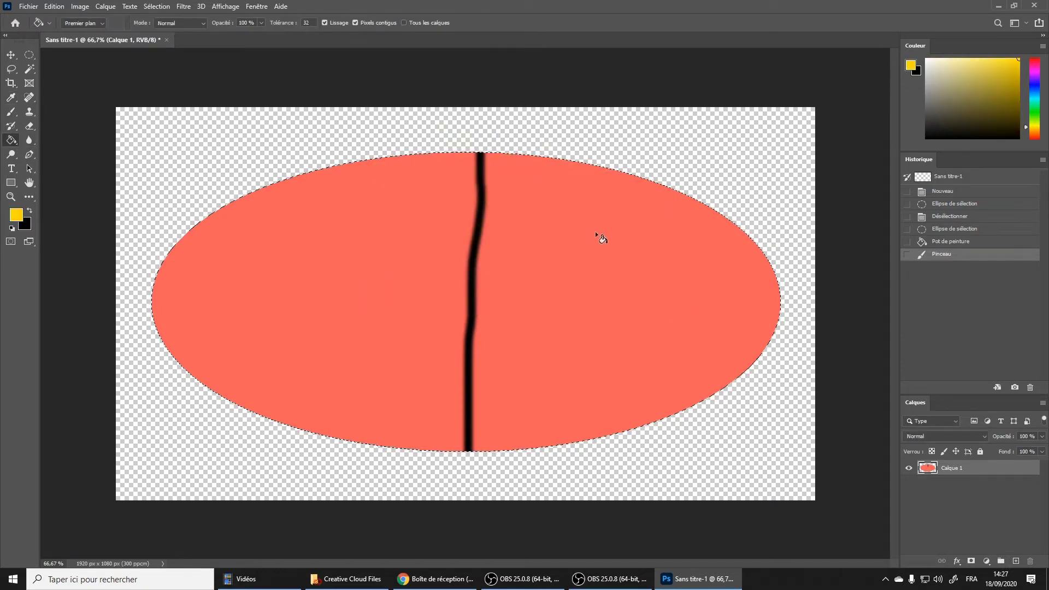
pyautogui.click(583, 244)
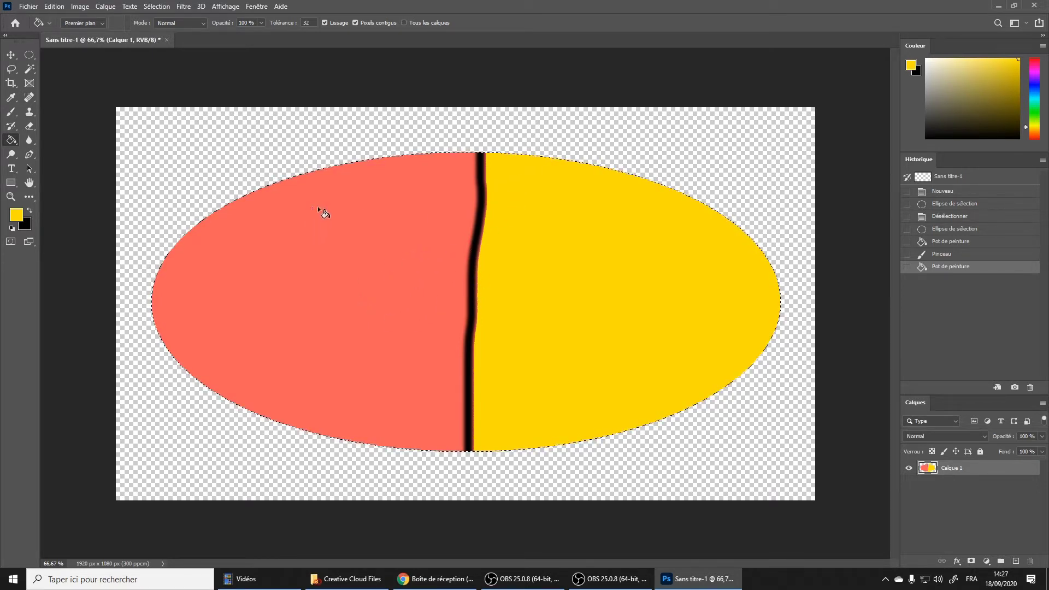
pyautogui.rightClick(16, 144)
# Step: Drag linear yellow-to-black gradients until one spreads smoothly from left to right across the ellipse
pyautogui.click(54, 141)
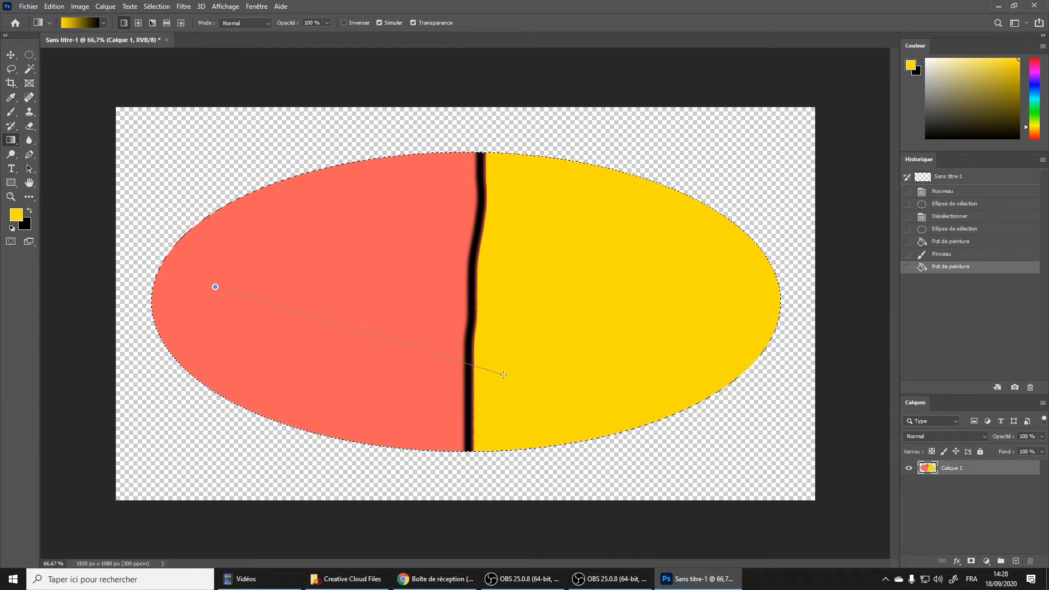
pyautogui.moveTo(215, 287); pyautogui.dragTo(504, 375)
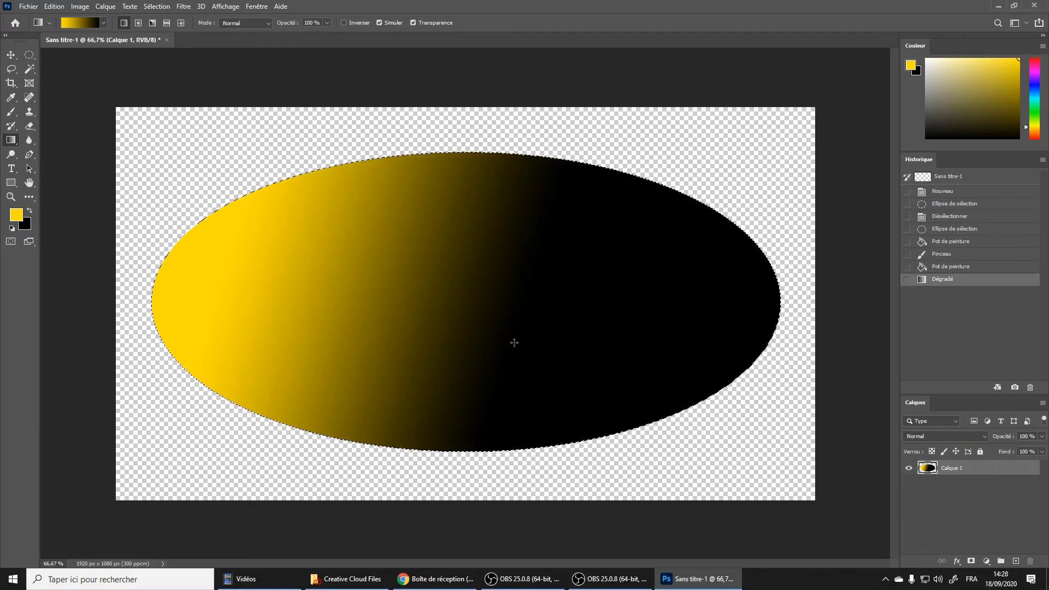
pyautogui.moveTo(375, 334); pyautogui.dragTo(555, 253)
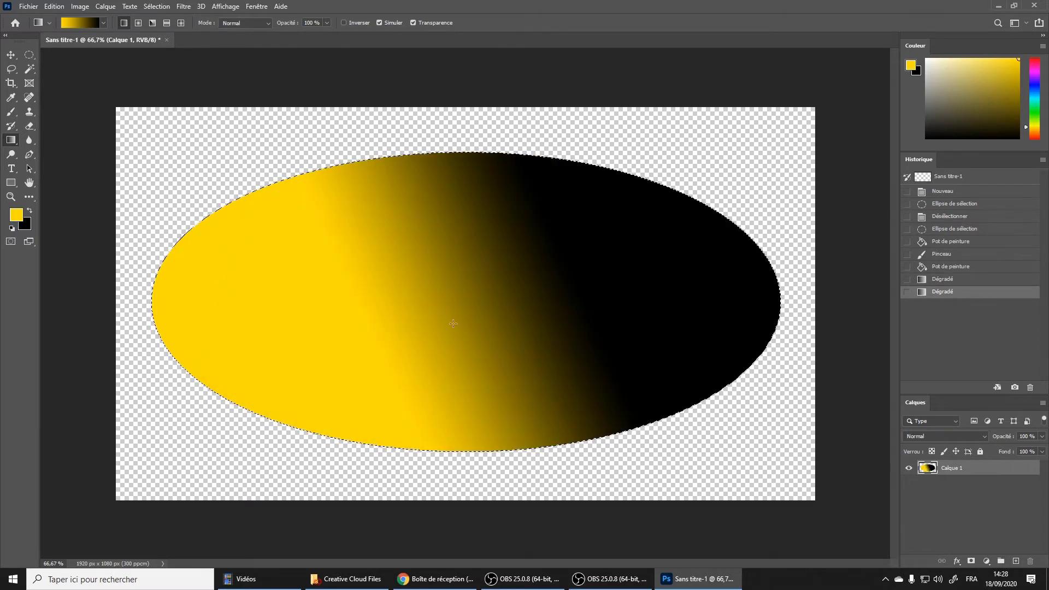
pyautogui.moveTo(457, 340)
pyautogui.mouseDown()
pyautogui.moveTo(465, 310)
pyautogui.moveTo(497, 297)
pyautogui.mouseUp()
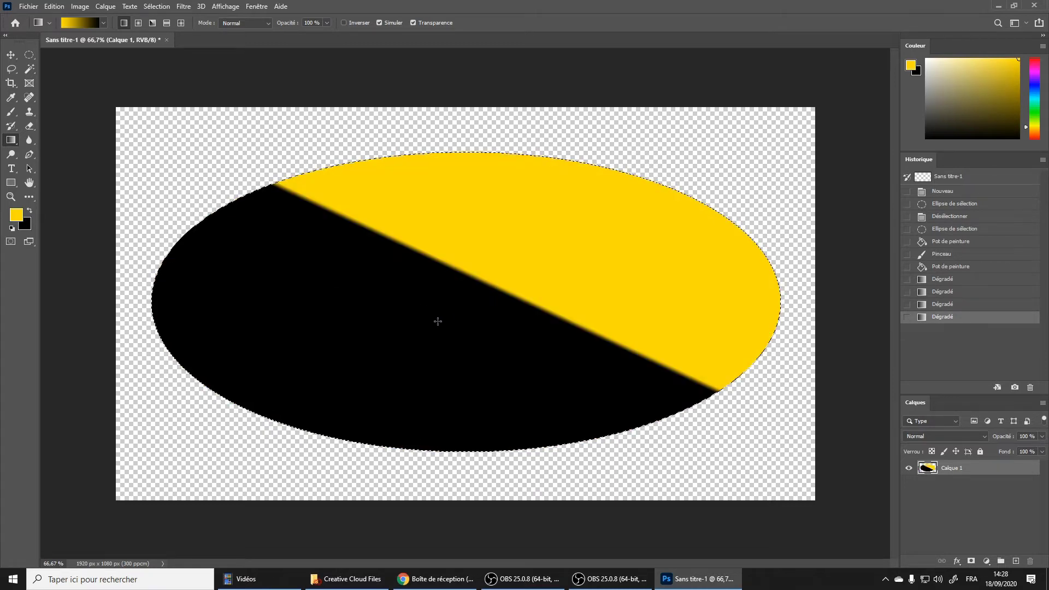
pyautogui.moveTo(445, 323); pyautogui.dragTo(460, 324)
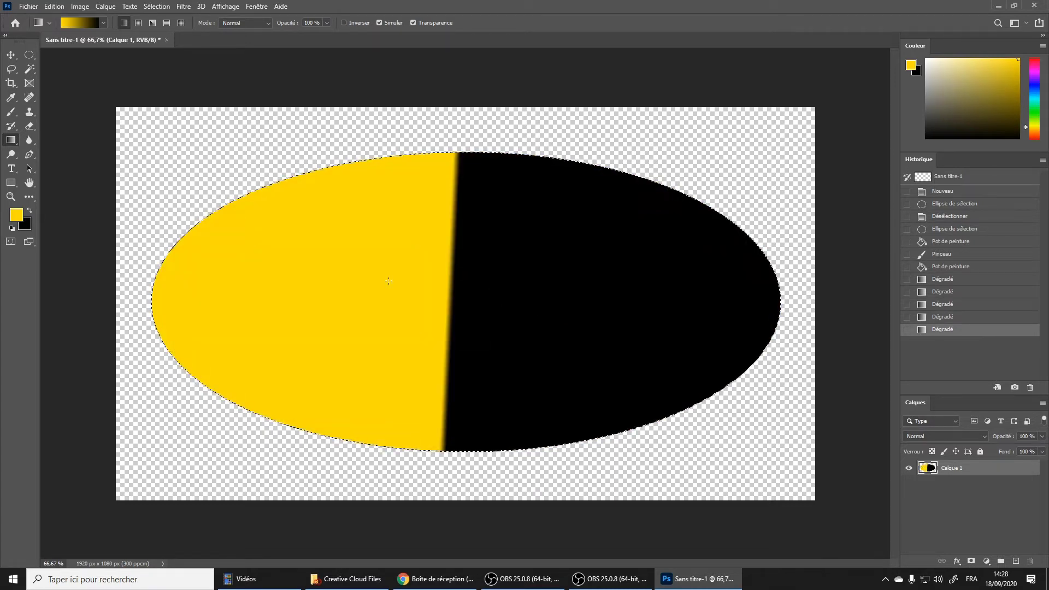
pyautogui.moveTo(397, 284); pyautogui.dragTo(419, 300)
pyautogui.moveTo(165, 270)
pyautogui.mouseDown()
pyautogui.moveTo(462, 307)
pyautogui.moveTo(754, 298)
pyautogui.moveTo(771, 306)
pyautogui.mouseUp()
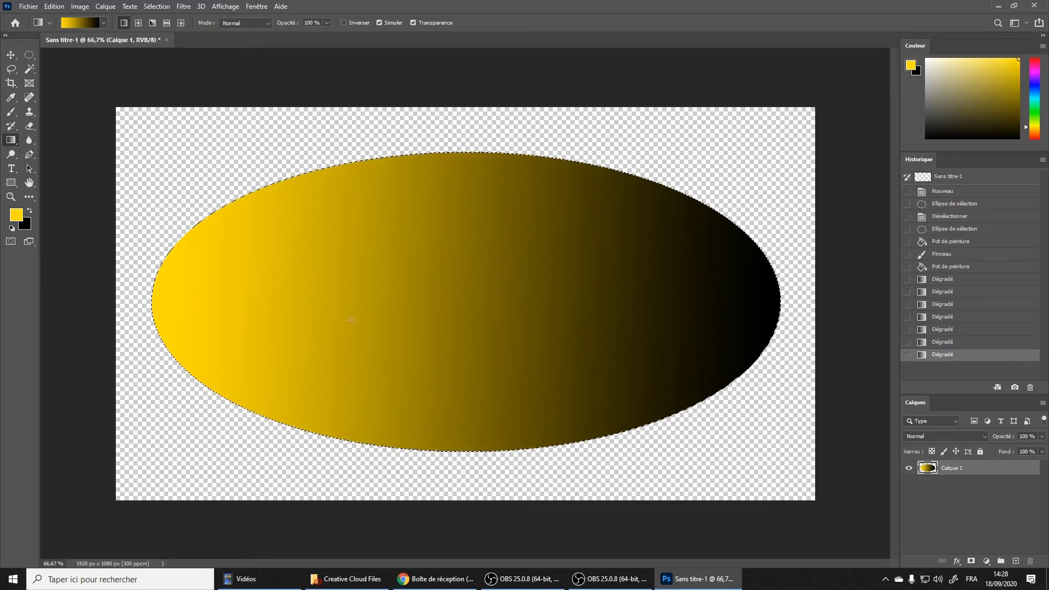
pyautogui.moveTo(199, 291); pyautogui.dragTo(756, 311)
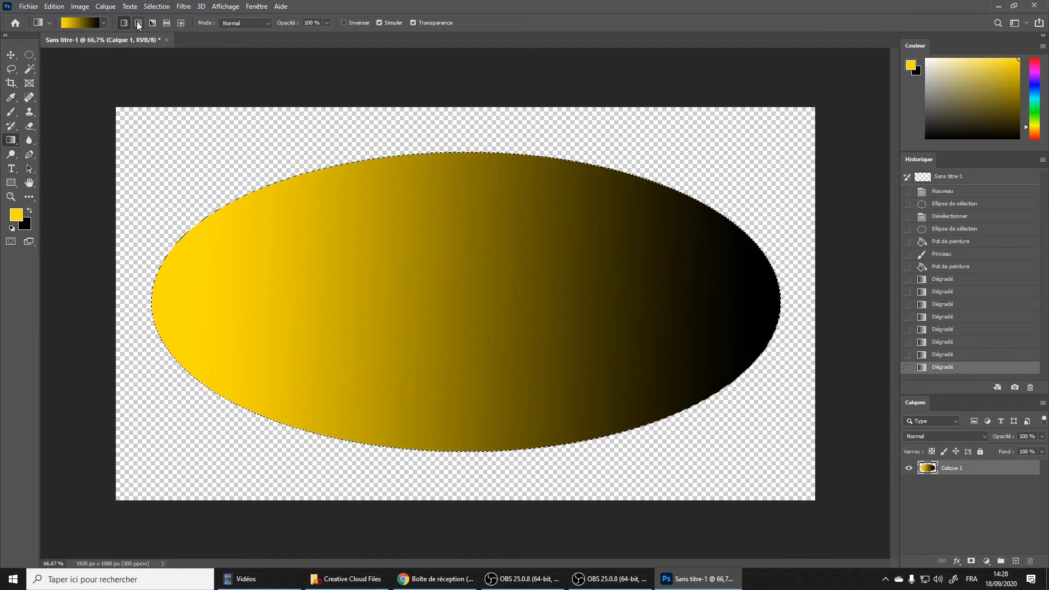
# Step: Drag radial yellow-to-black gradients outward from near the ellipse centre
pyautogui.moveTo(419, 286); pyautogui.dragTo(572, 204)
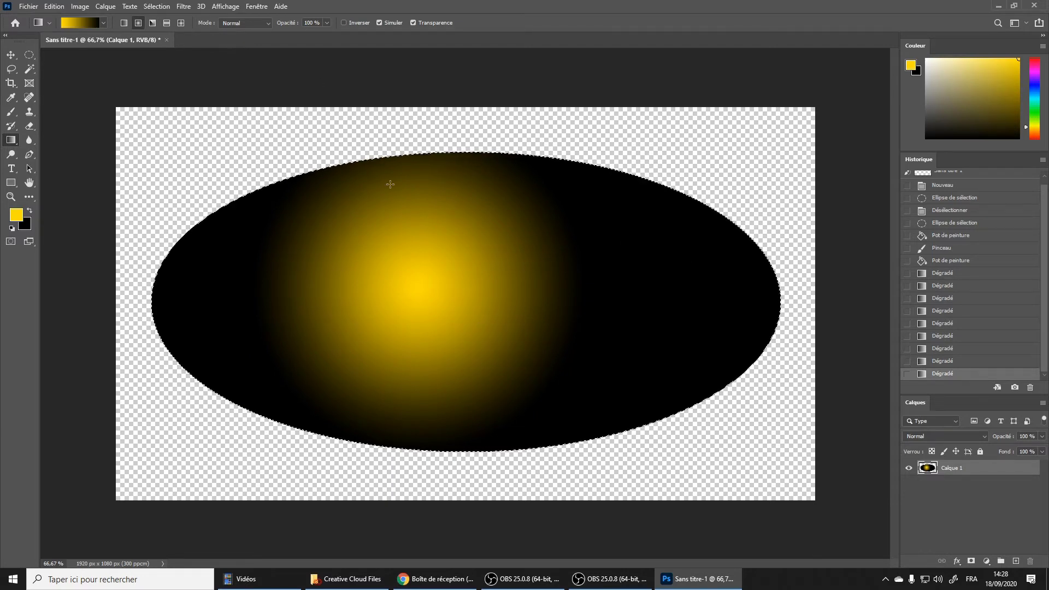
pyautogui.moveTo(417, 292); pyautogui.dragTo(589, 315)
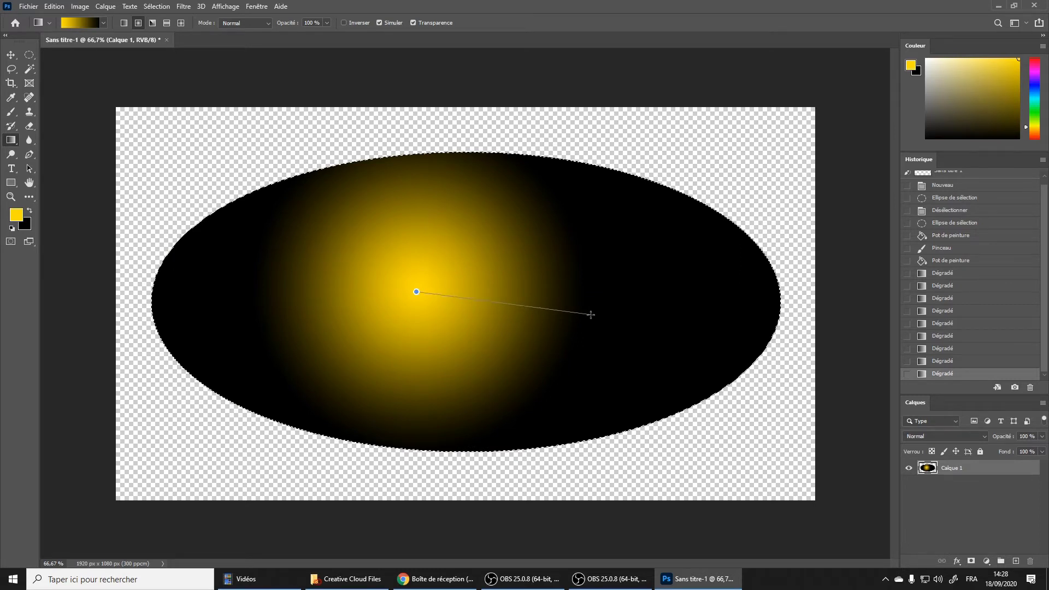
pyautogui.moveTo(592, 315); pyautogui.dragTo(591, 313)
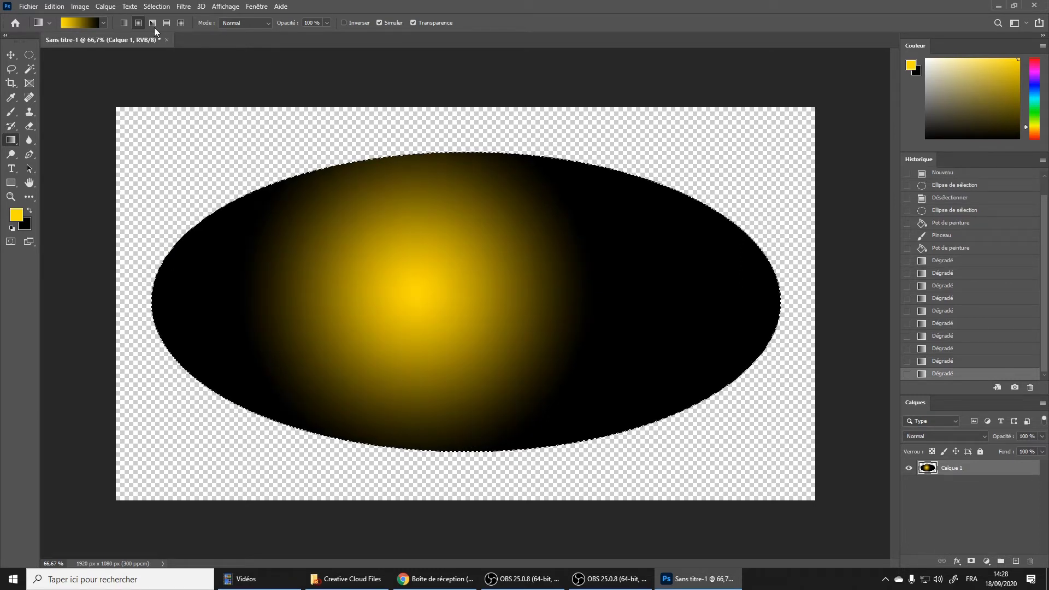
pyautogui.moveTo(405, 296)
pyautogui.mouseDown()
pyautogui.moveTo(673, 299)
pyautogui.moveTo(662, 299)
pyautogui.mouseUp()
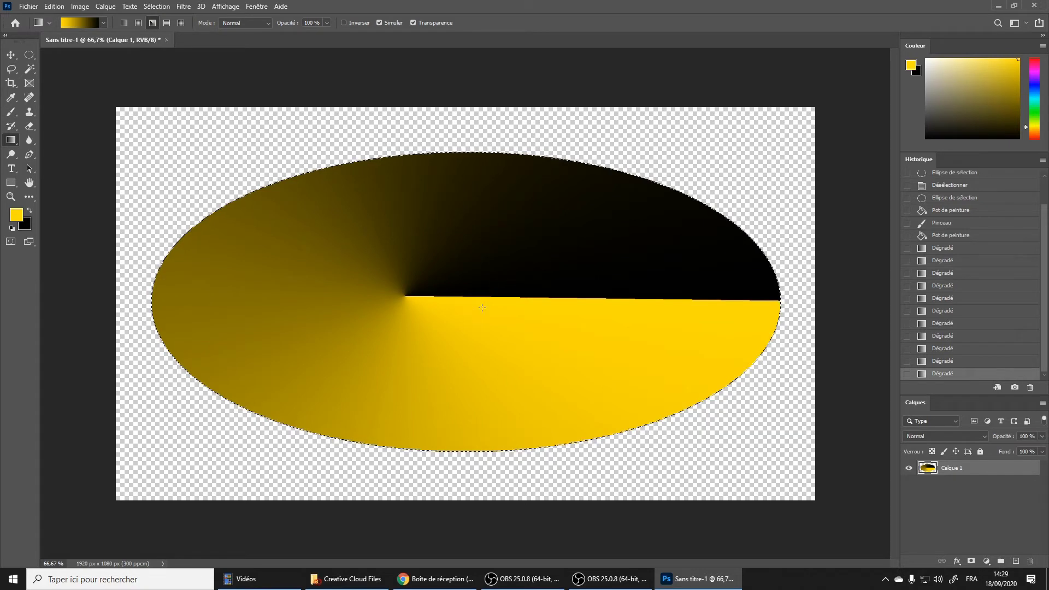
# Step: Redraw the angle gradient around a new centre, then lay a reflected yellow band across the ellipse
pyautogui.moveTo(520, 327); pyautogui.dragTo(580, 279)
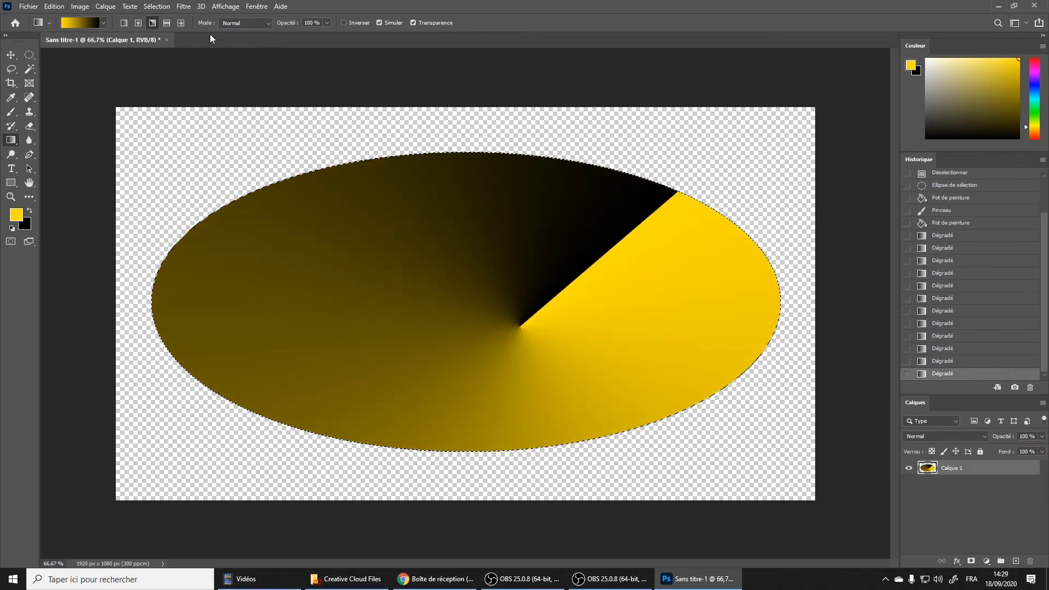
pyautogui.moveTo(428, 333); pyautogui.dragTo(443, 213)
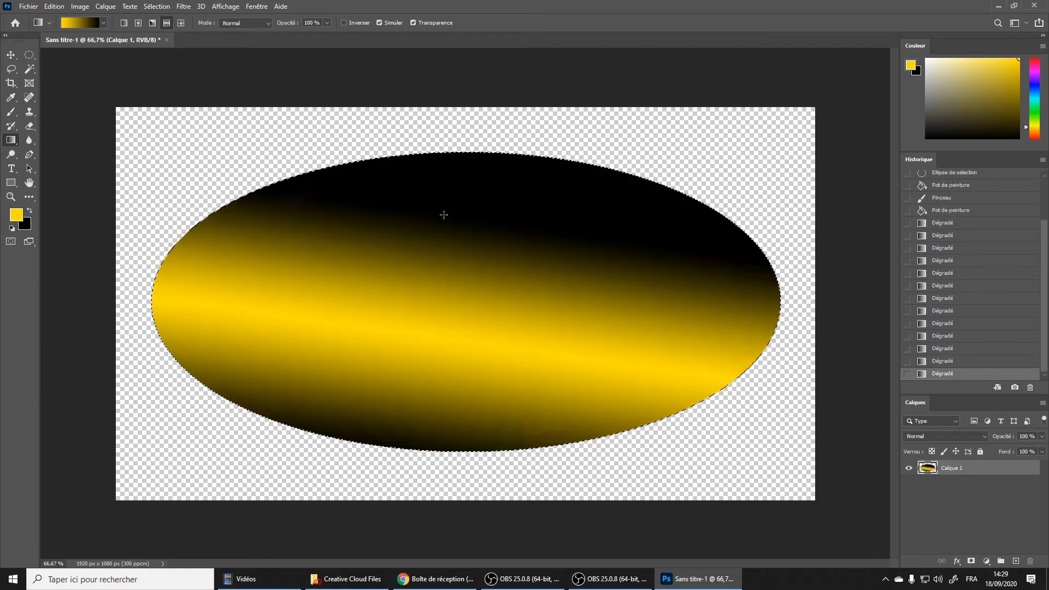
# Step: Redraw the reflected band, then switch to Diamond and place the yellow glow on the ellipse's right
pyautogui.moveTo(474, 293); pyautogui.dragTo(471, 206)
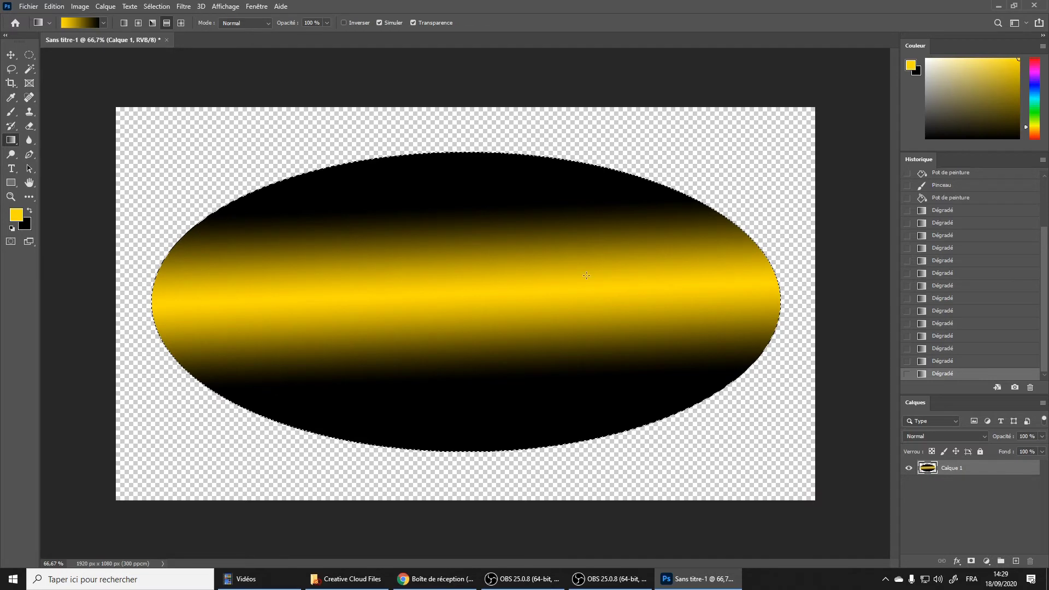
pyautogui.moveTo(347, 274); pyautogui.dragTo(547, 286)
pyautogui.click(181, 23)
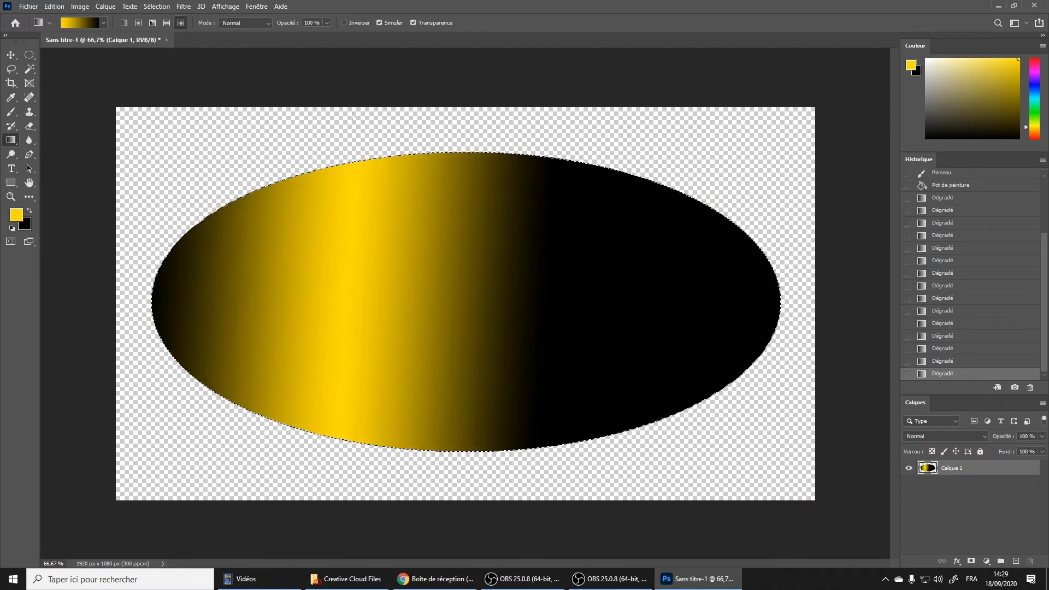
pyautogui.moveTo(497, 311); pyautogui.dragTo(485, 184)
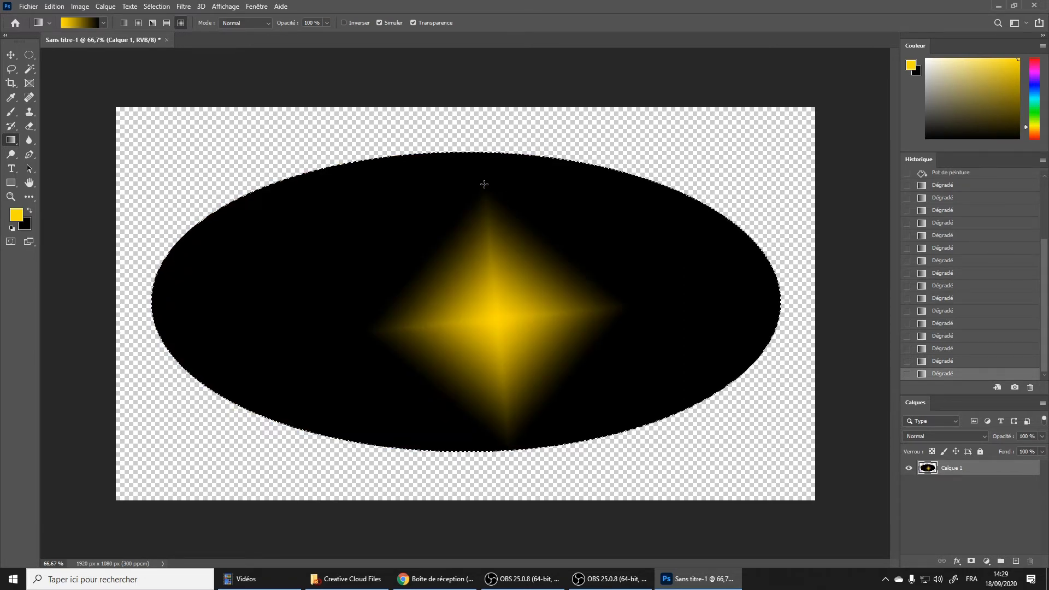
pyautogui.moveTo(335, 327); pyautogui.dragTo(615, 261)
pyautogui.moveTo(632, 300); pyautogui.dragTo(372, 208)
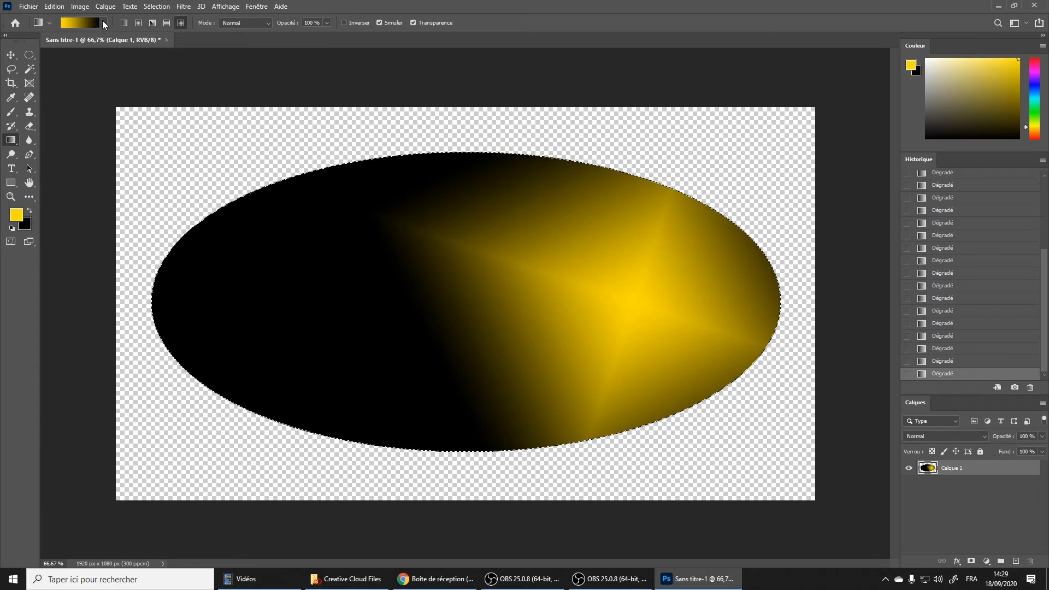
pyautogui.click(105, 23)
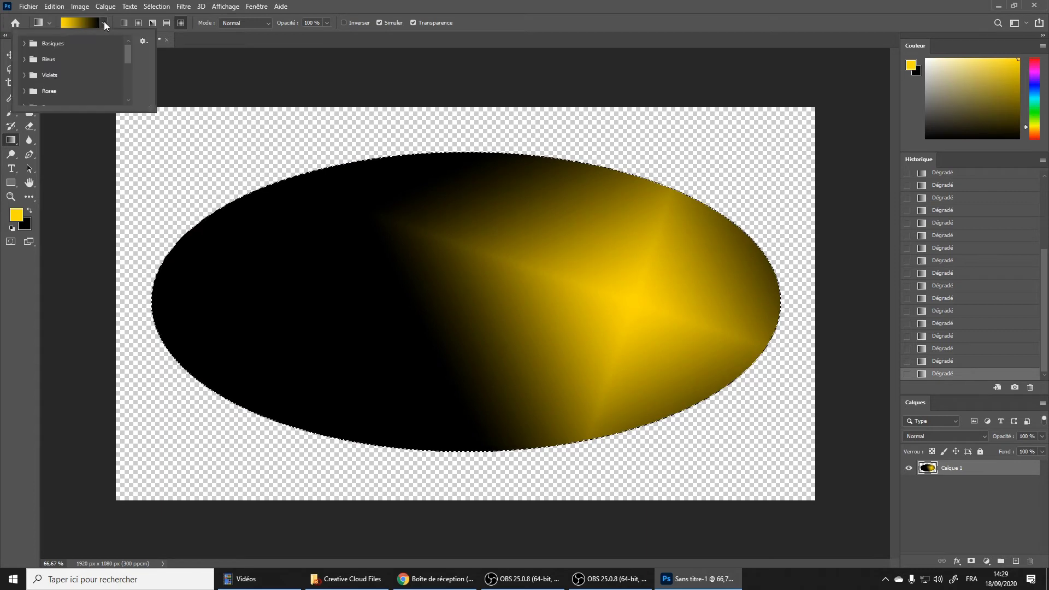
# Step: Pick the Basiques yellow-to-transparent preset and scatter seven small diamond glows over the ellipse
pyautogui.click(25, 44)
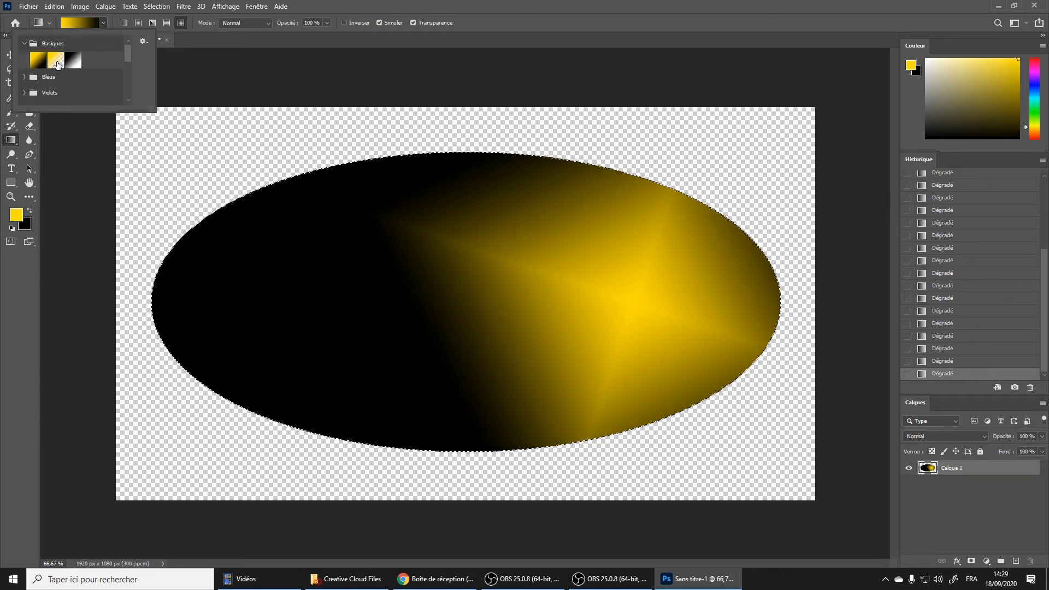
pyautogui.click(56, 60)
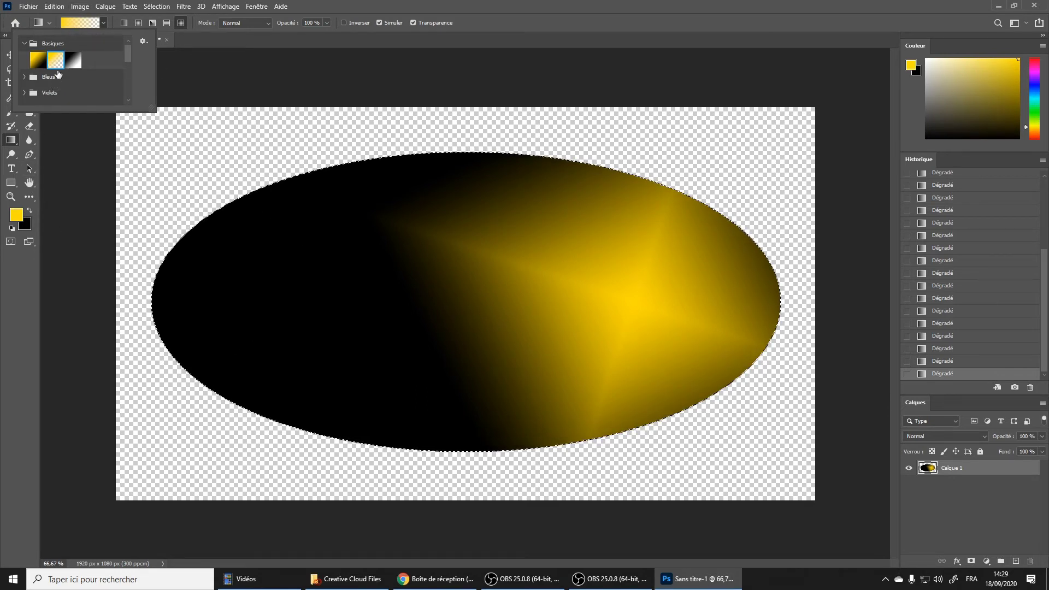
pyautogui.moveTo(287, 345); pyautogui.dragTo(368, 263)
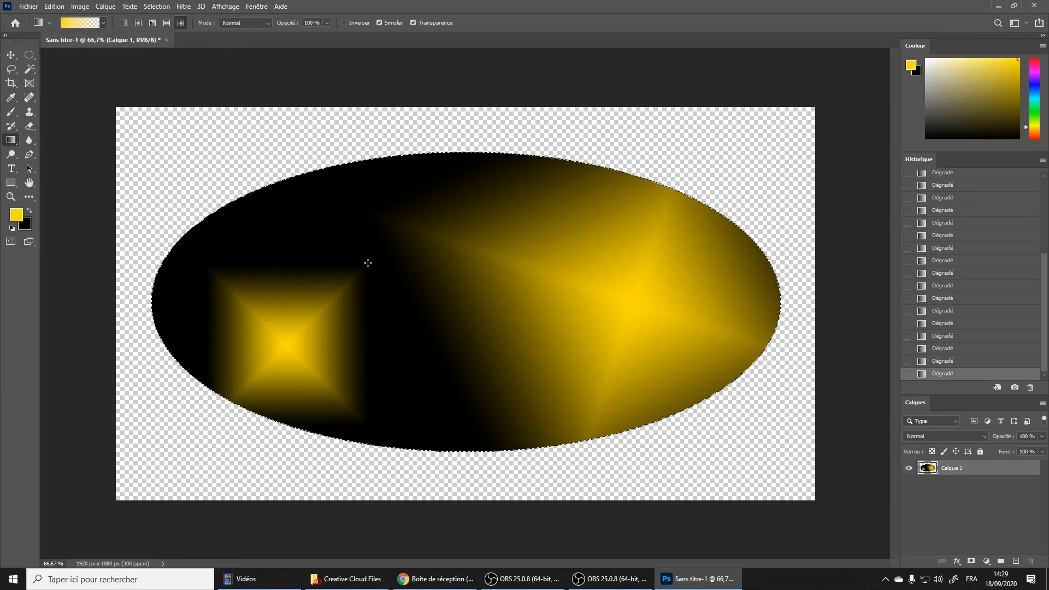
pyautogui.moveTo(437, 328); pyautogui.dragTo(466, 320)
pyautogui.moveTo(536, 293); pyautogui.dragTo(430, 231)
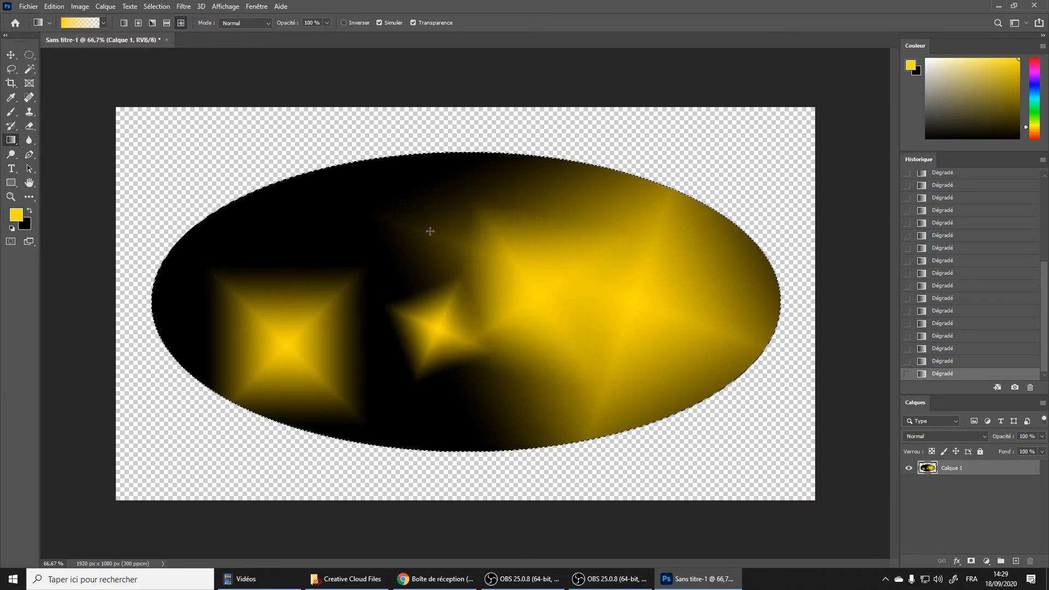
pyautogui.moveTo(403, 195); pyautogui.dragTo(464, 259)
pyautogui.moveTo(290, 206); pyautogui.dragTo(342, 205)
pyautogui.moveTo(367, 324); pyautogui.dragTo(383, 286)
pyautogui.moveTo(448, 406); pyautogui.dragTo(535, 325)
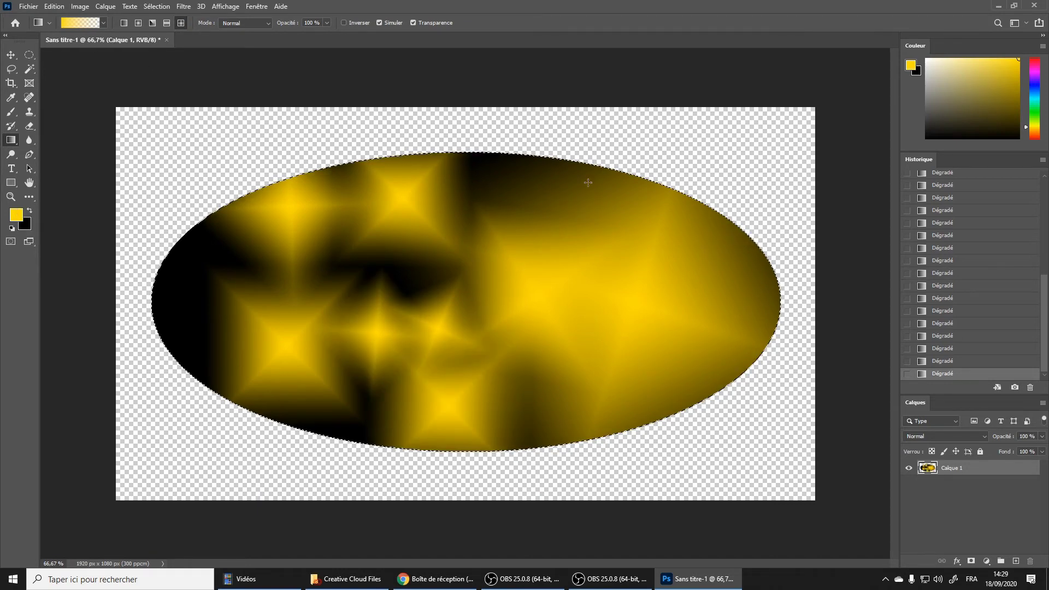
pyautogui.click(104, 23)
# Step: Choose the lavender-to-peach gradient from the Pastels preset folder
pyautogui.click(24, 79)
pyautogui.scroll(-3, 91, 82)
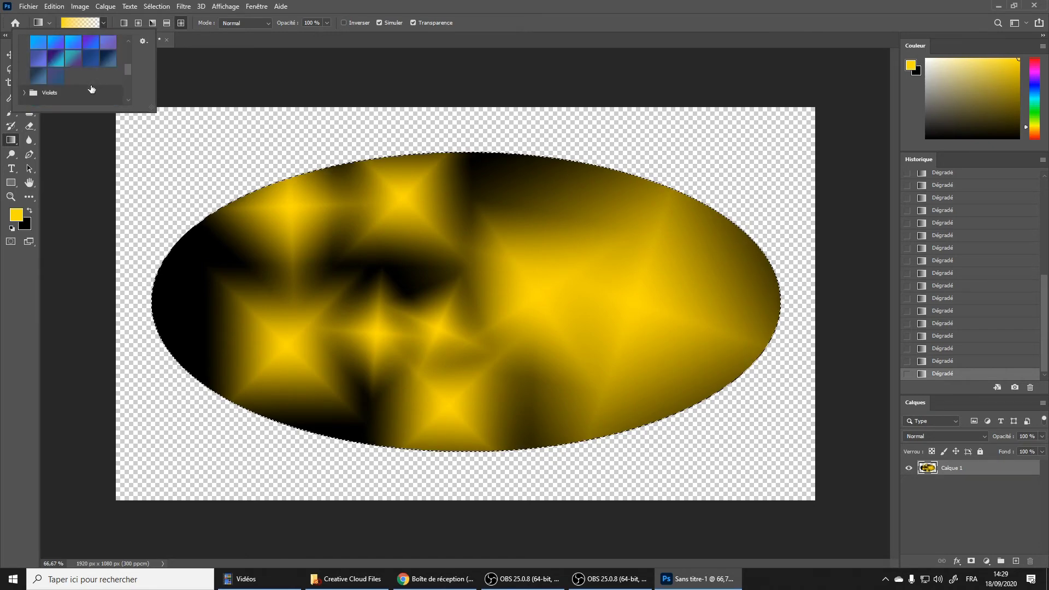
pyautogui.scroll(3, 95, 52)
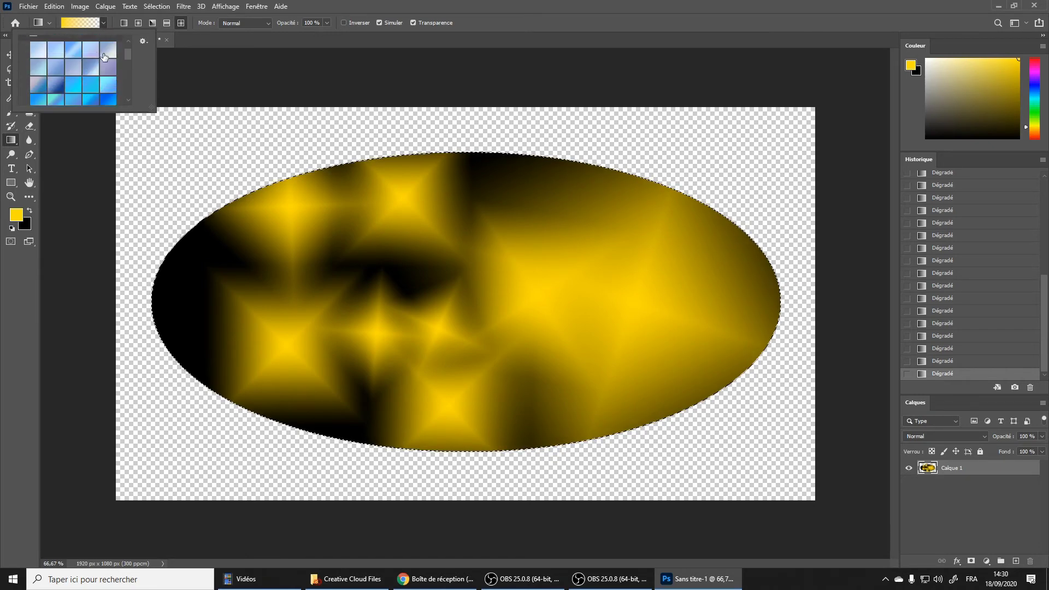
pyautogui.moveTo(152, 106); pyautogui.dragTo(154, 420)
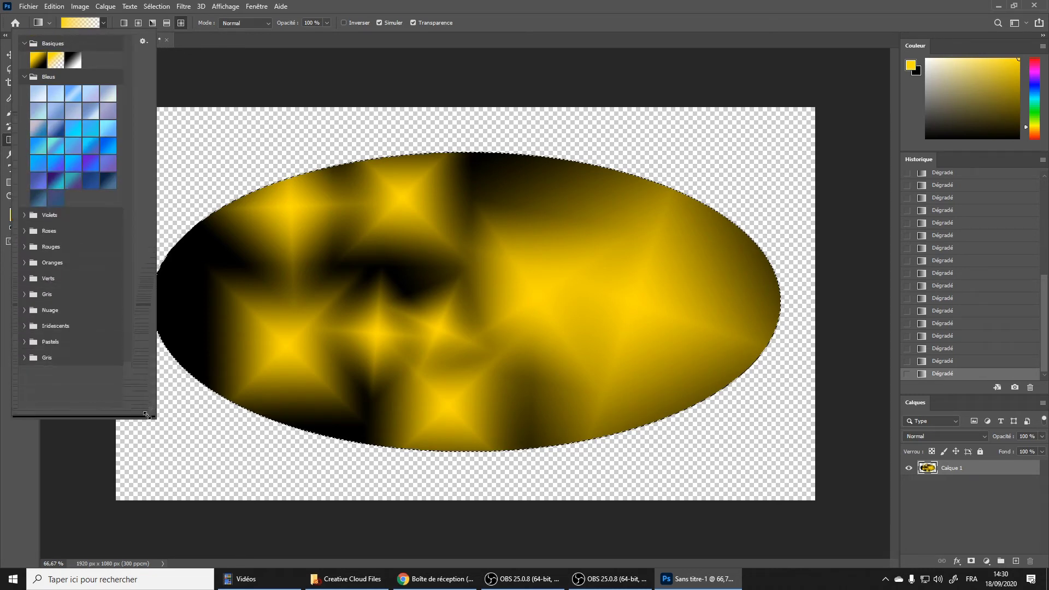
pyautogui.click(25, 342)
pyautogui.click(92, 359)
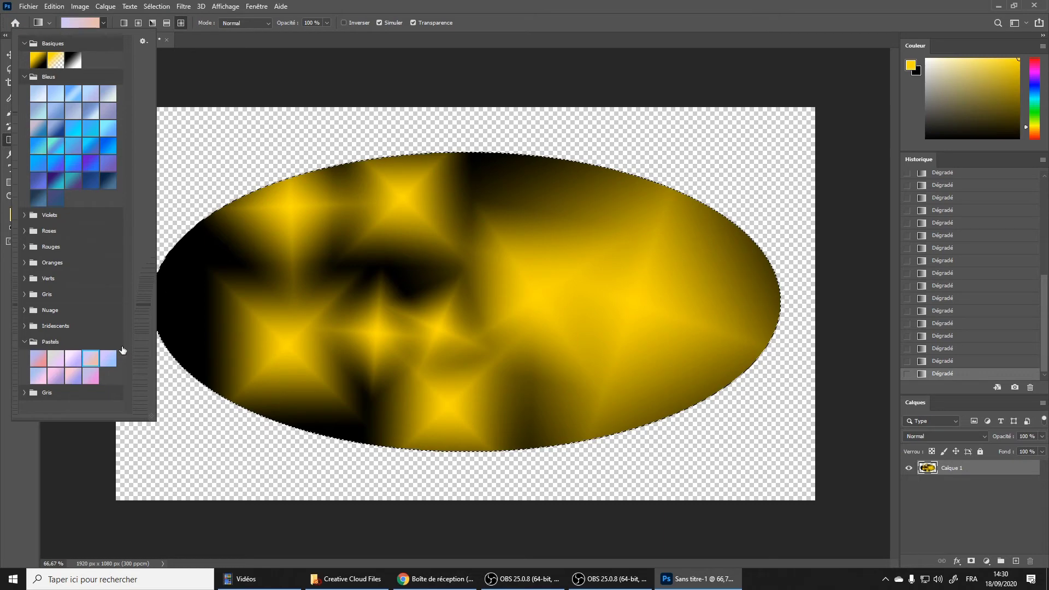
# Step: Apply the pastel gradient to the ellipse, ending with a linear left-to-right drag
pyautogui.moveTo(281, 268); pyautogui.dragTo(547, 273)
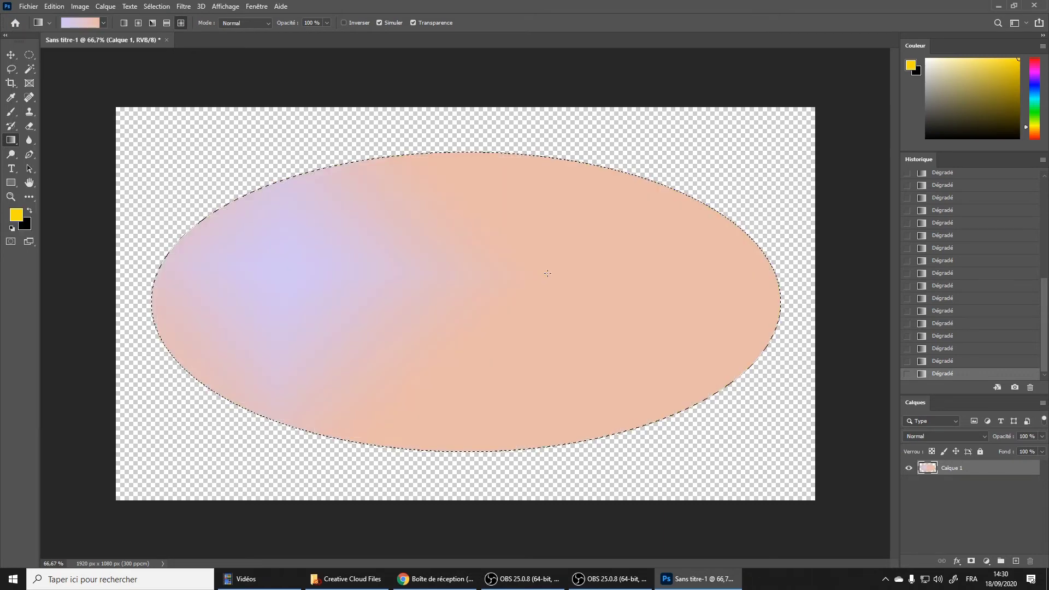
pyautogui.moveTo(402, 284); pyautogui.dragTo(509, 285)
pyautogui.click(124, 23)
pyautogui.moveTo(363, 311); pyautogui.dragTo(544, 300)
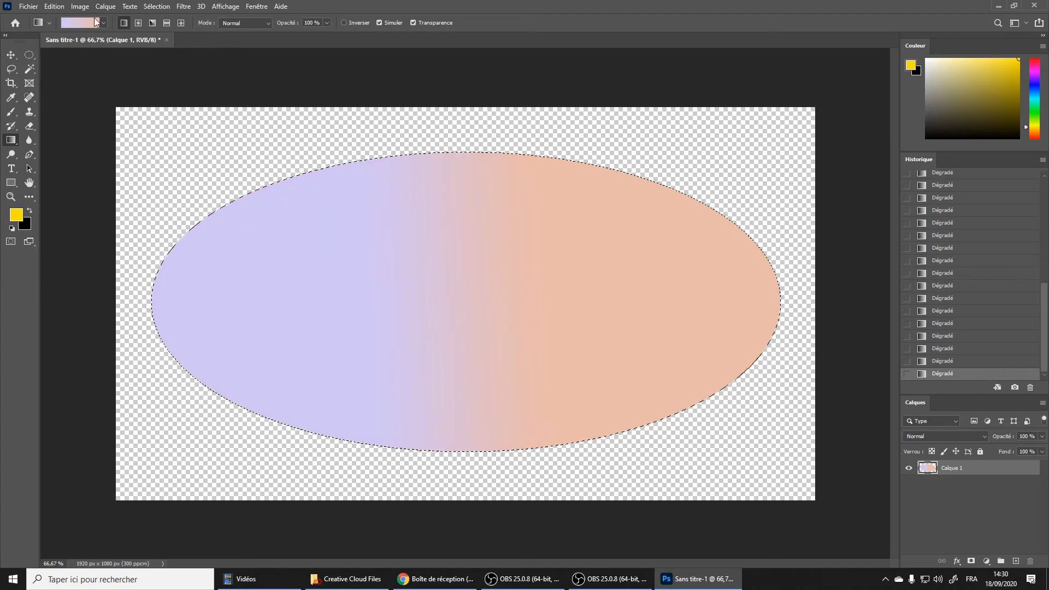
# Step: In the Gradient Editor, set the left stop to black and the right stop to orange ff4800
pyautogui.click(78, 22)
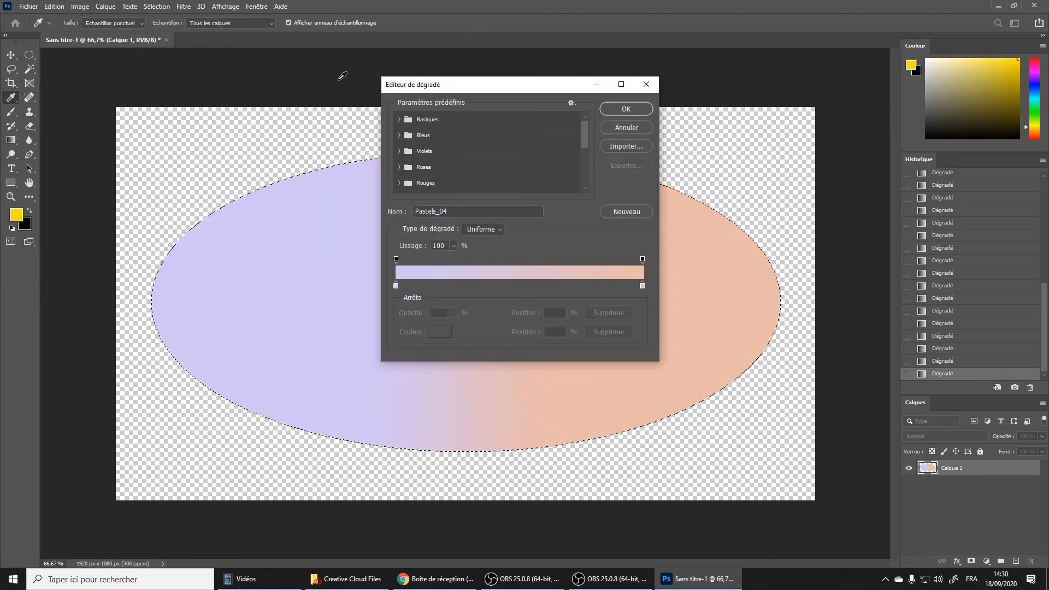
pyautogui.moveTo(493, 84); pyautogui.dragTo(491, 111)
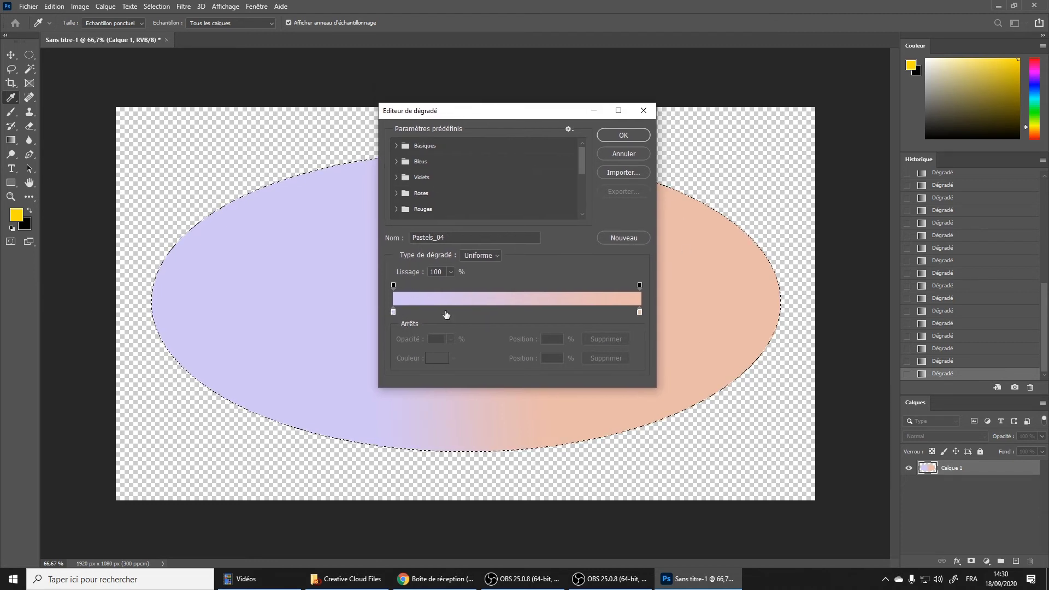
pyautogui.click(393, 312)
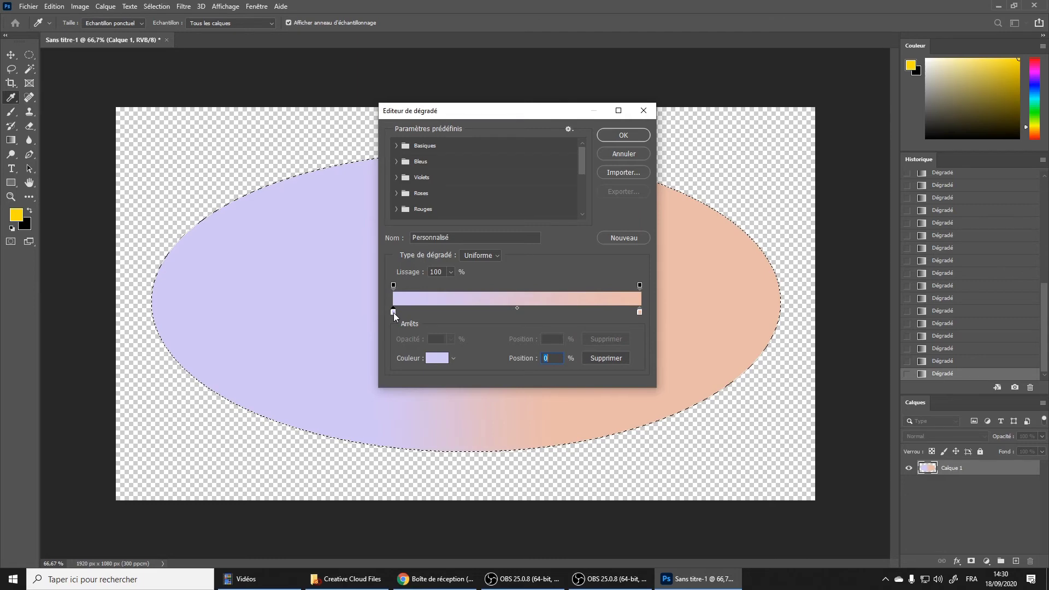
pyautogui.doubleClick(394, 312)
pyautogui.click(390, 267)
pyautogui.click(613, 130)
pyautogui.doubleClick(640, 312)
pyautogui.write('ff4800')
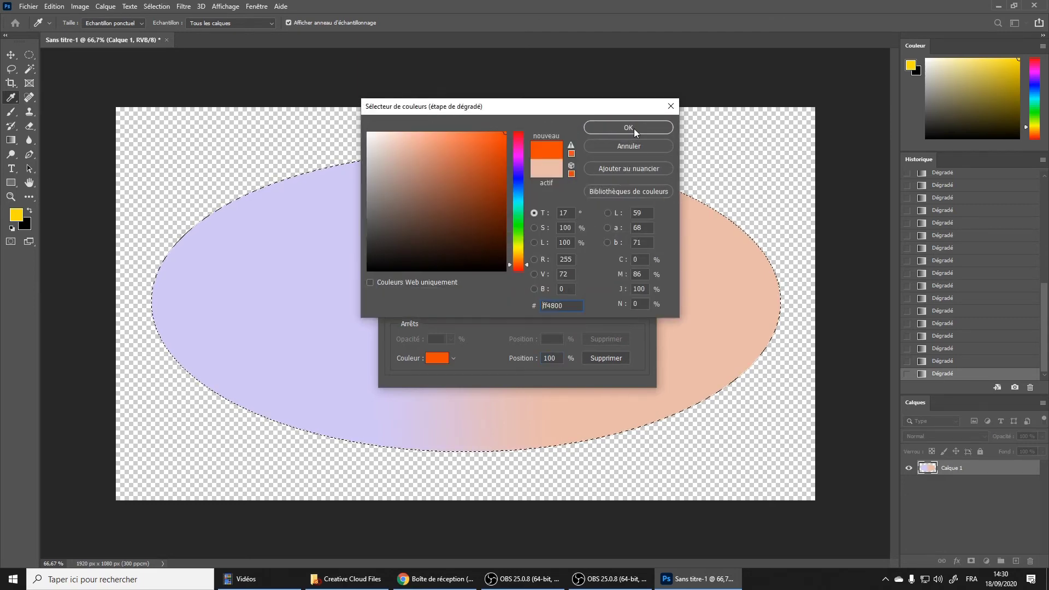
pyautogui.click(634, 129)
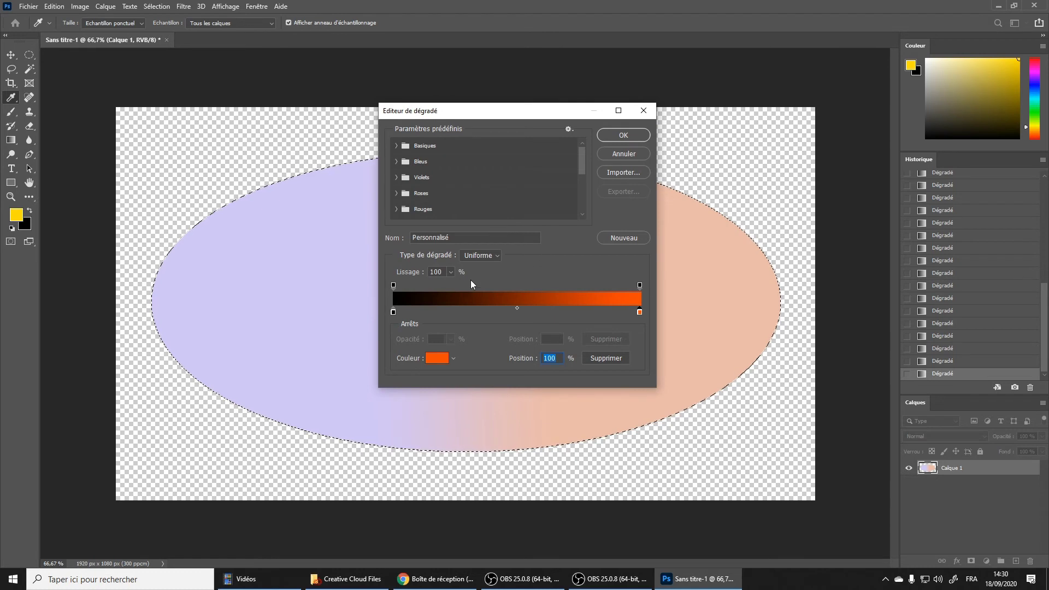
# Step: Add a yellow colour stop in the middle of the gradient
pyautogui.click(471, 311)
pyautogui.moveTo(471, 312); pyautogui.dragTo(508, 312)
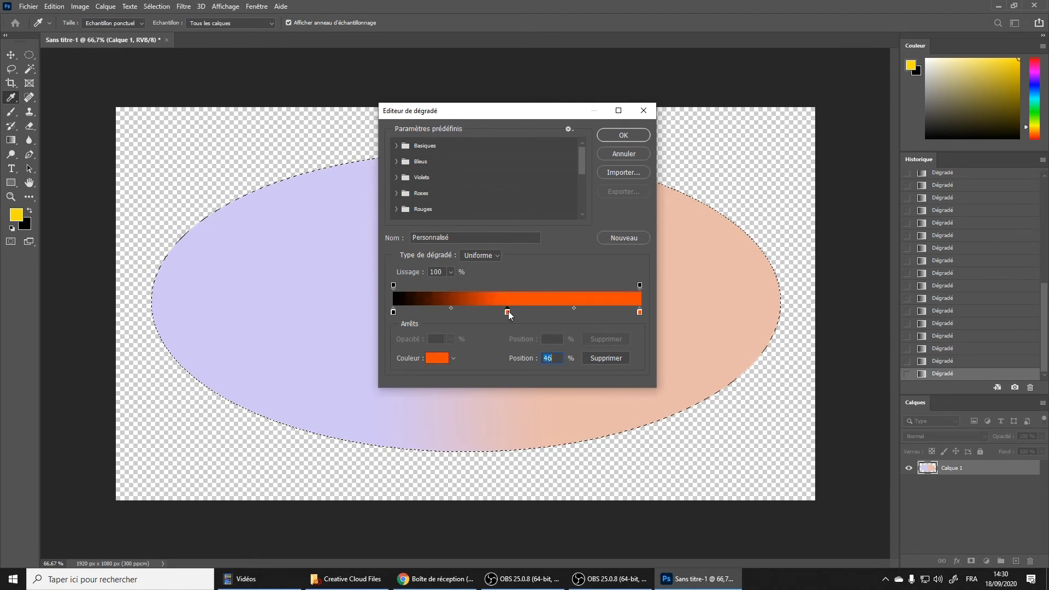
pyautogui.doubleClick(508, 312)
pyautogui.click(518, 249)
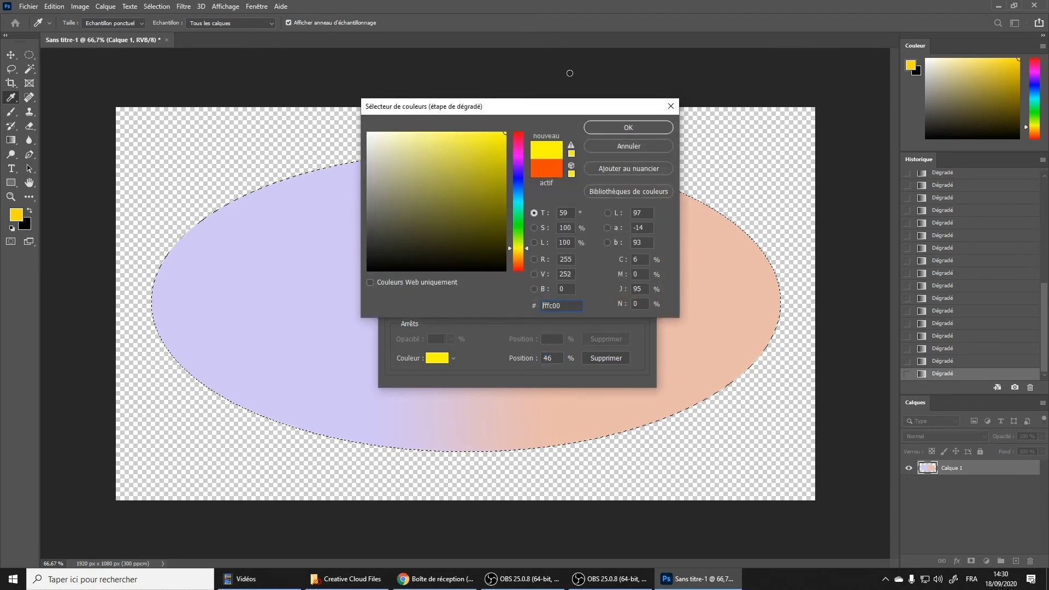
pyautogui.click(640, 127)
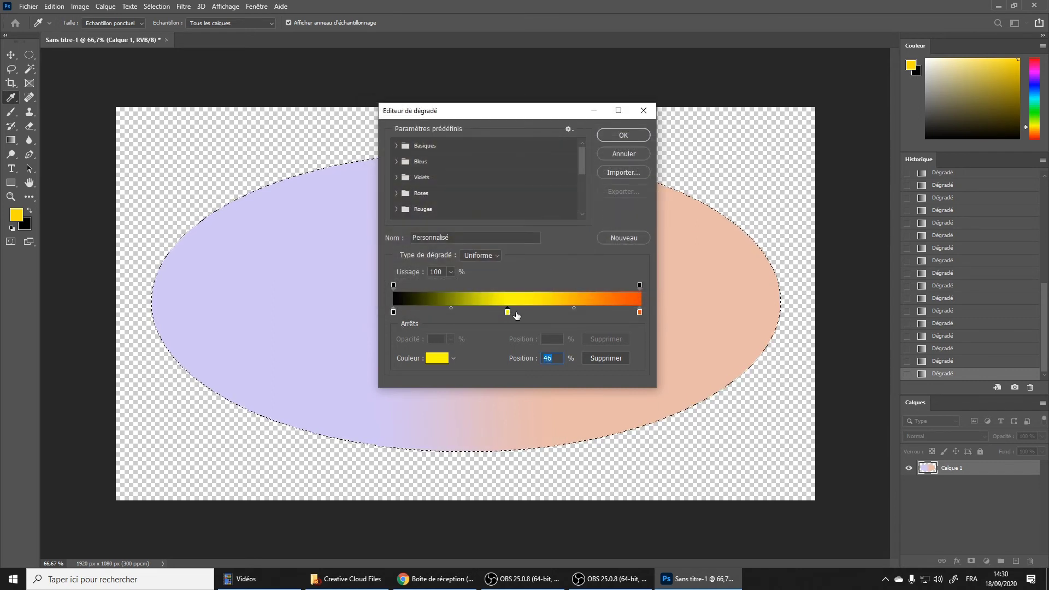
# Step: Add a blue stop, then position yellow at 26% and blue at 70%
pyautogui.click(555, 312)
pyautogui.doubleClick(555, 311)
pyautogui.click(519, 184)
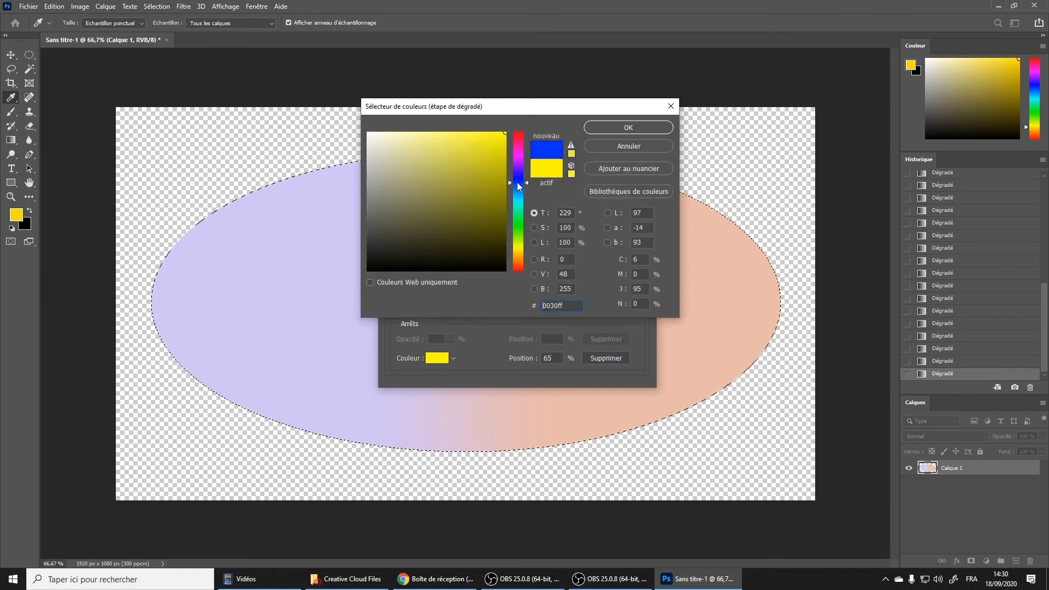
pyautogui.click(607, 128)
pyautogui.moveTo(508, 313); pyautogui.dragTo(458, 313)
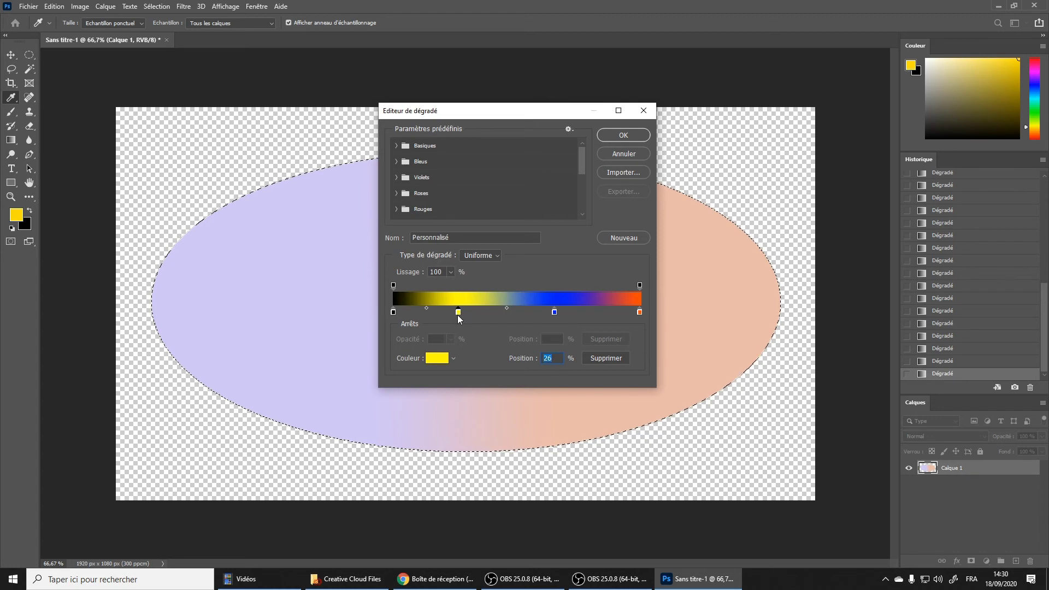
pyautogui.moveTo(554, 313); pyautogui.dragTo(567, 313)
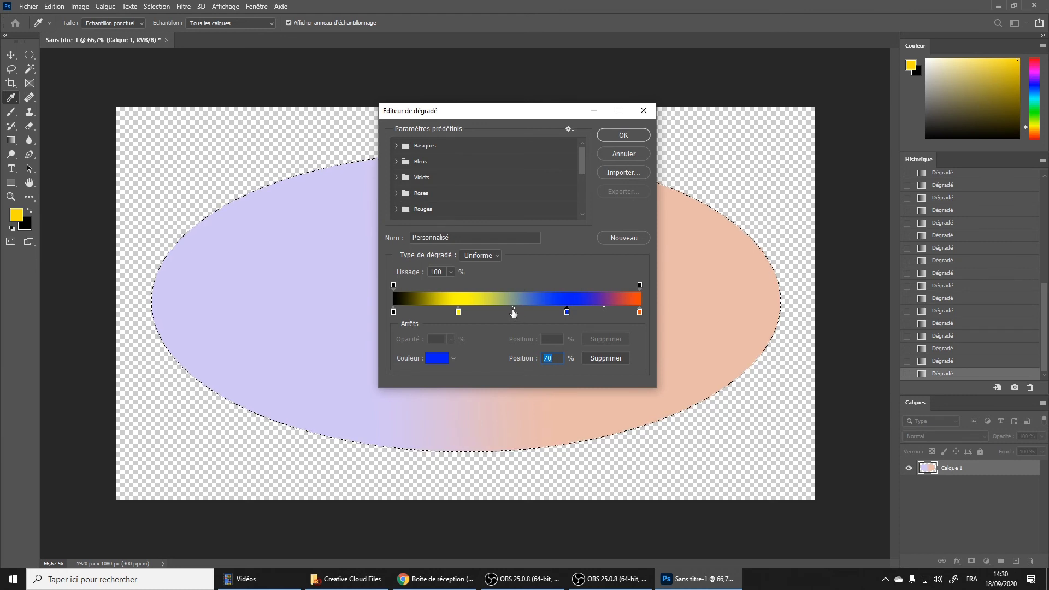
pyautogui.moveTo(541, 313); pyautogui.dragTo(532, 331)
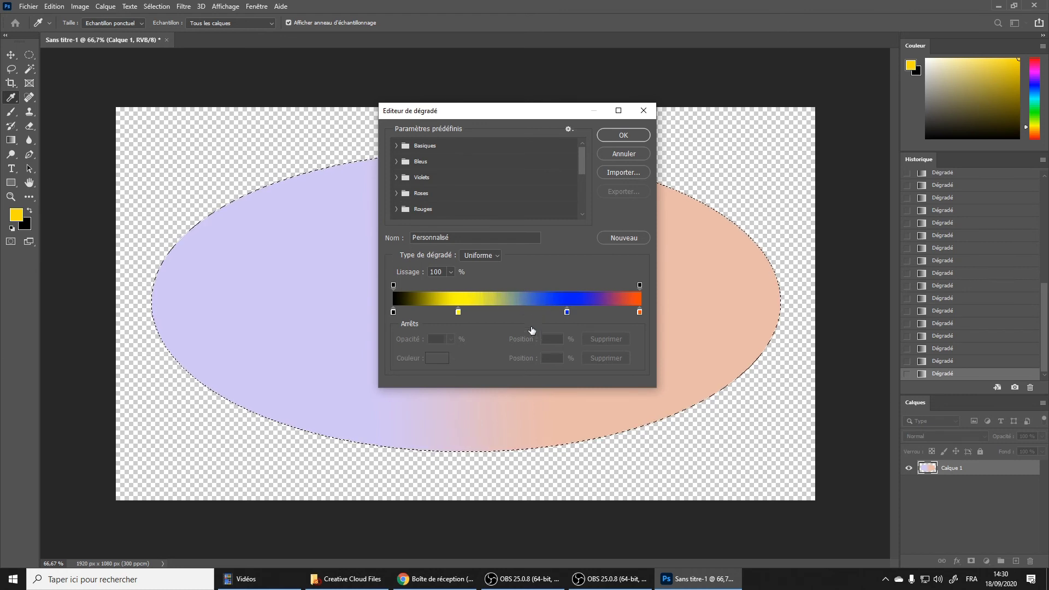
# Step: Shift the gradient's yellow-to-blue midpoint toward the yellow stop
pyautogui.click(567, 313)
pyautogui.click(509, 310)
pyautogui.moveTo(485, 310); pyautogui.dragTo(500, 312)
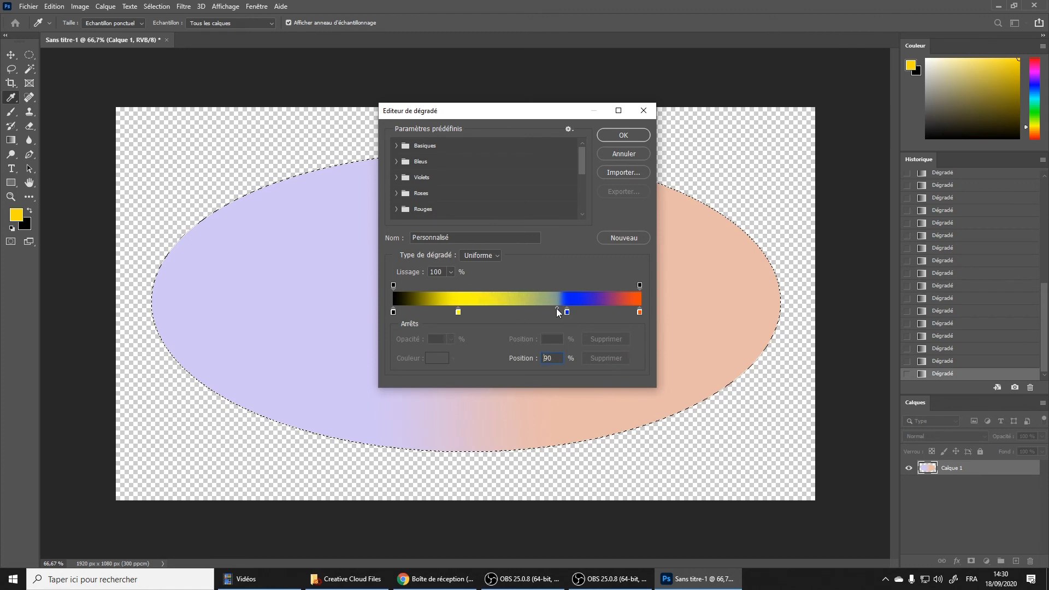
pyautogui.moveTo(523, 310); pyautogui.dragTo(486, 310)
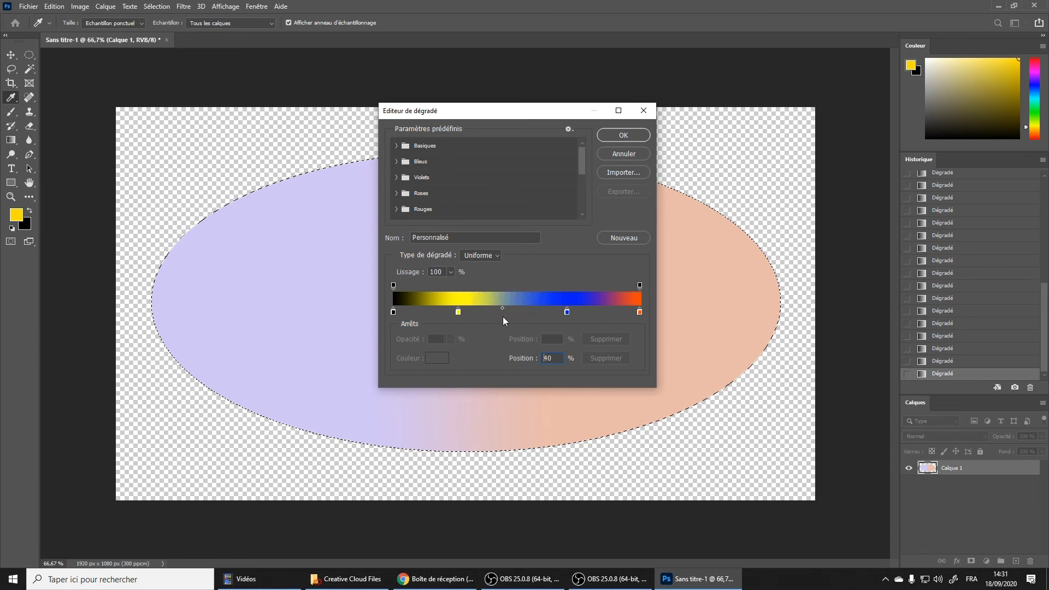
# Step: Add a 34% opacity stop, accept the gradient, and fill the ellipse left to right
pyautogui.click(479, 287)
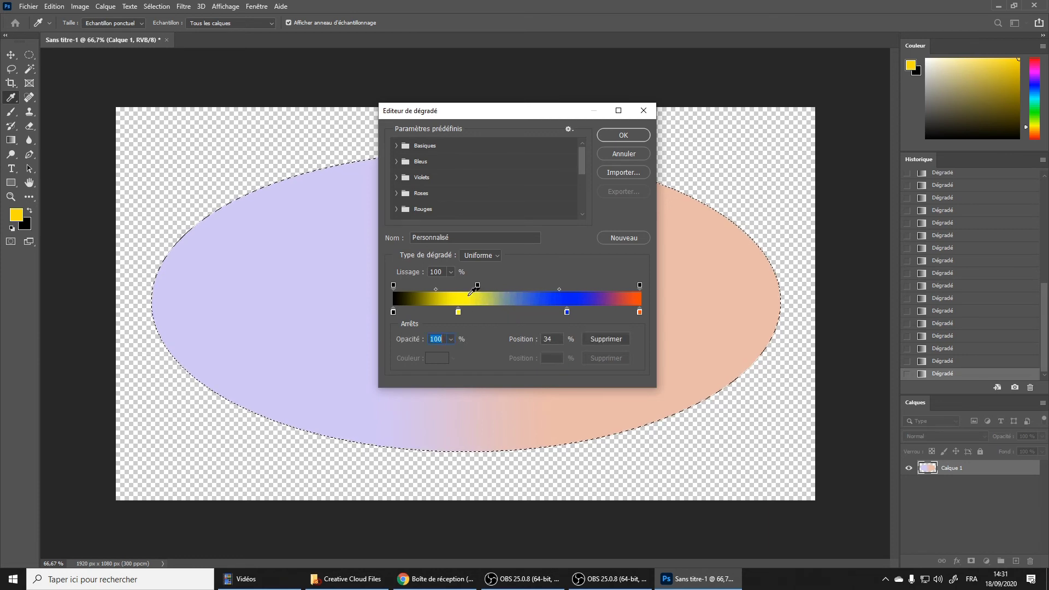
pyautogui.click(451, 339)
pyautogui.moveTo(451, 353)
pyautogui.mouseDown()
pyautogui.moveTo(420, 353)
pyautogui.moveTo(491, 352)
pyautogui.mouseUp()
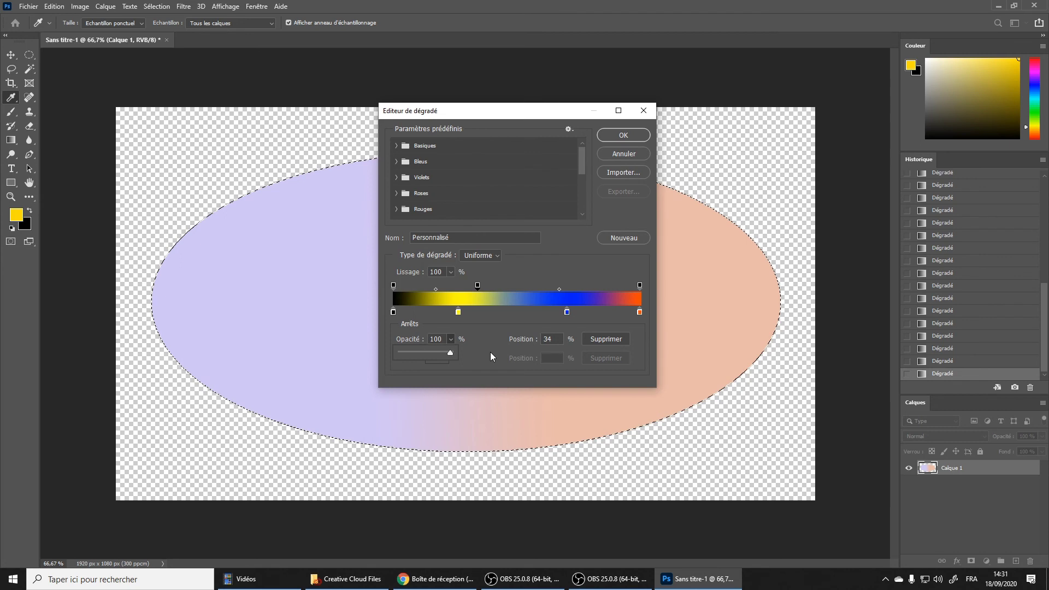
pyautogui.click(624, 135)
pyautogui.moveTo(356, 272); pyautogui.dragTo(619, 292)
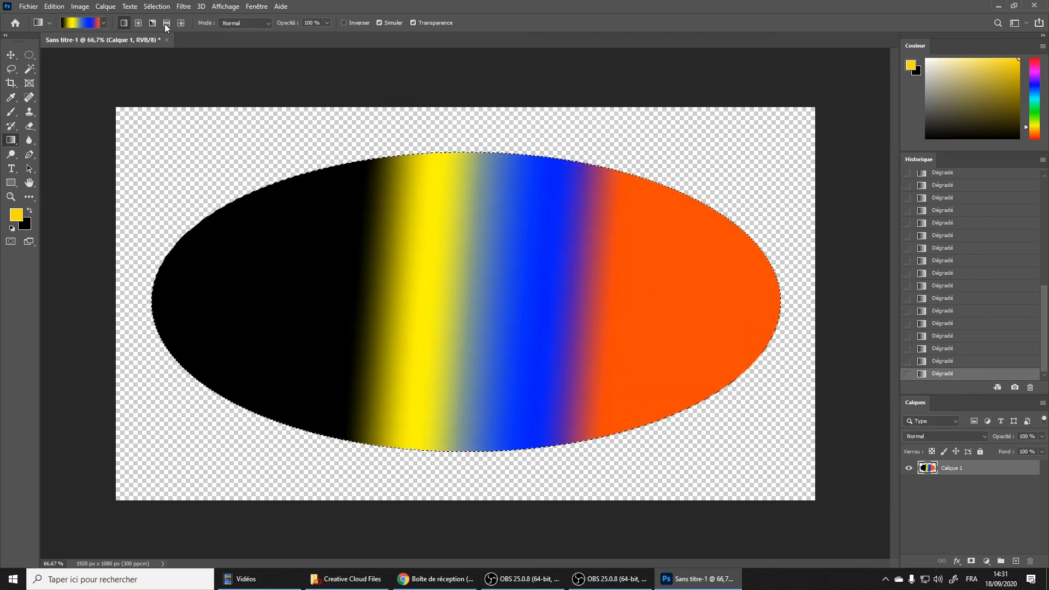
# Step: Refill the ellipse as a diamond, then radial, then angle gradient, ending on angle
pyautogui.click(181, 22)
pyautogui.moveTo(377, 331); pyautogui.dragTo(293, 168)
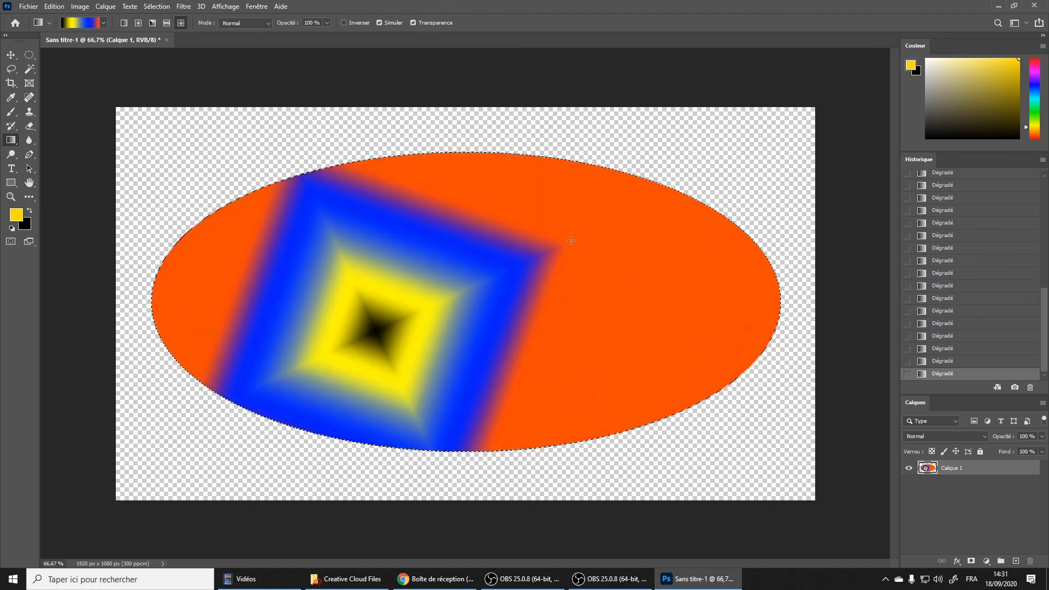
pyautogui.click(138, 22)
pyautogui.moveTo(612, 354); pyautogui.dragTo(465, 241)
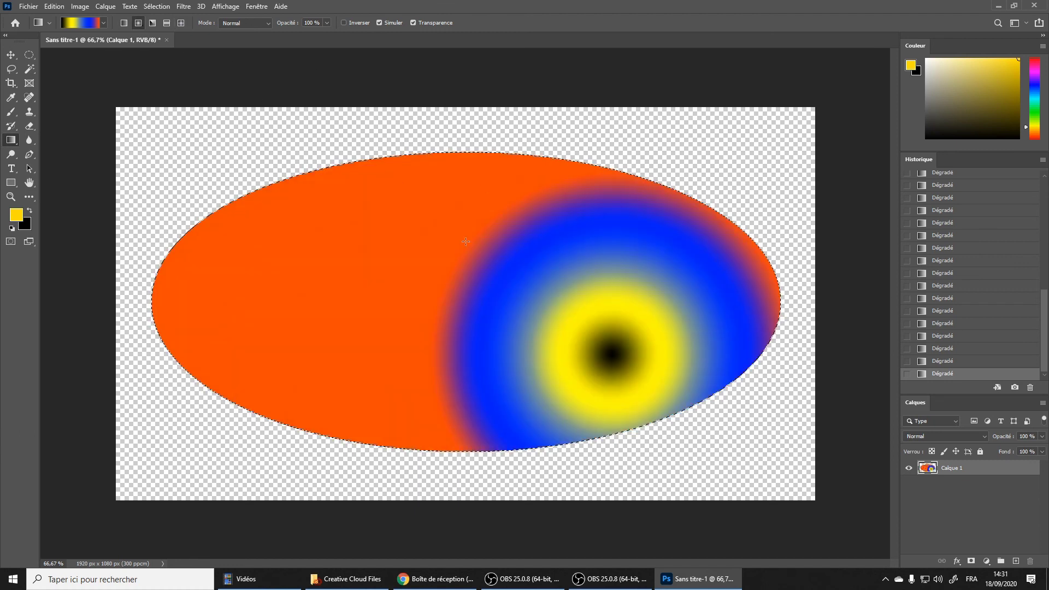
pyautogui.click(152, 22)
pyautogui.moveTo(368, 225); pyautogui.dragTo(568, 308)
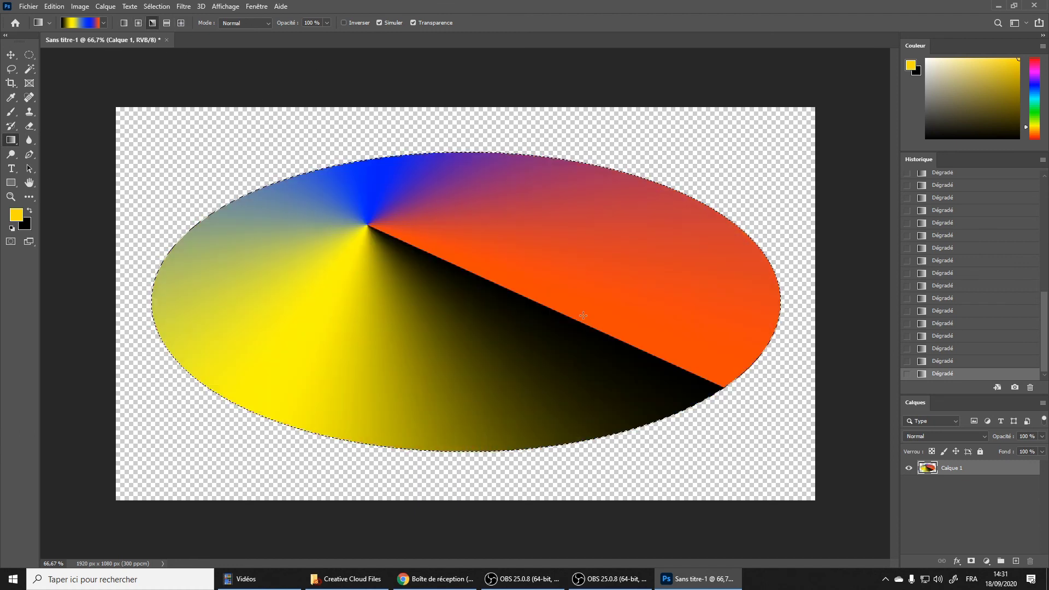